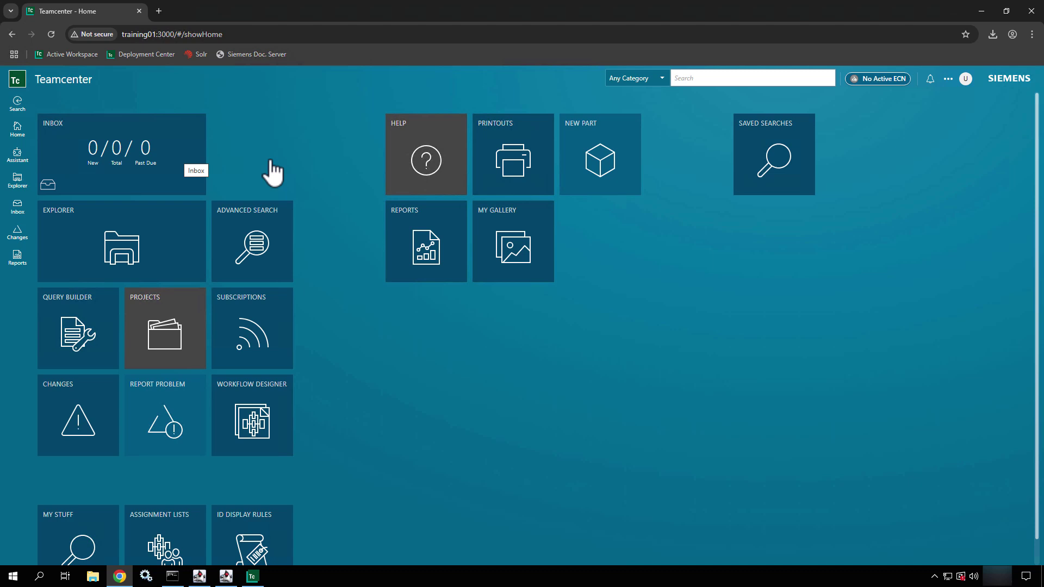
# - Rerun the recent search for *0* across any category and show the filters for the results
pyautogui.click(755, 81)
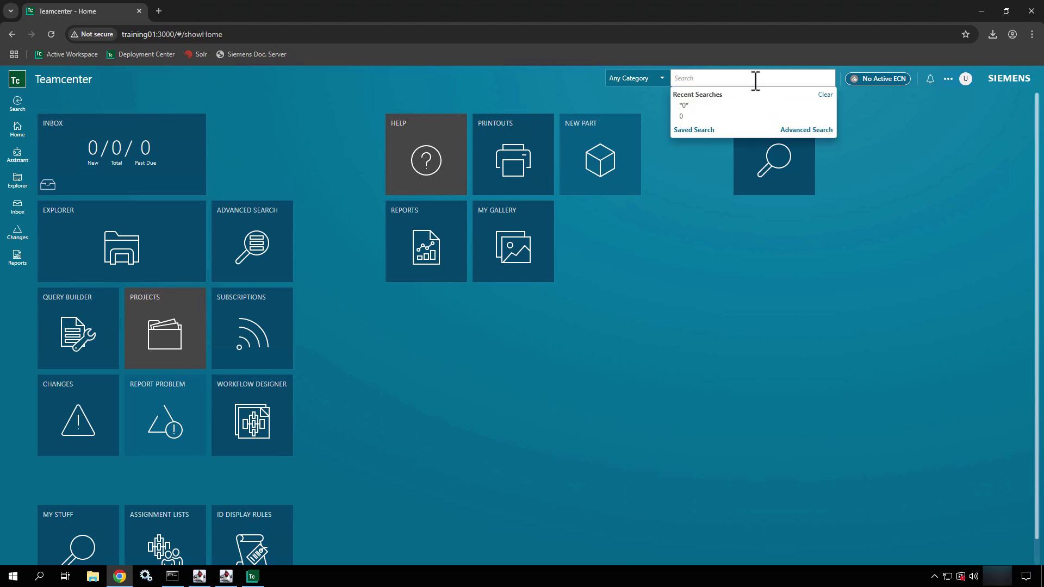
pyautogui.click(686, 106)
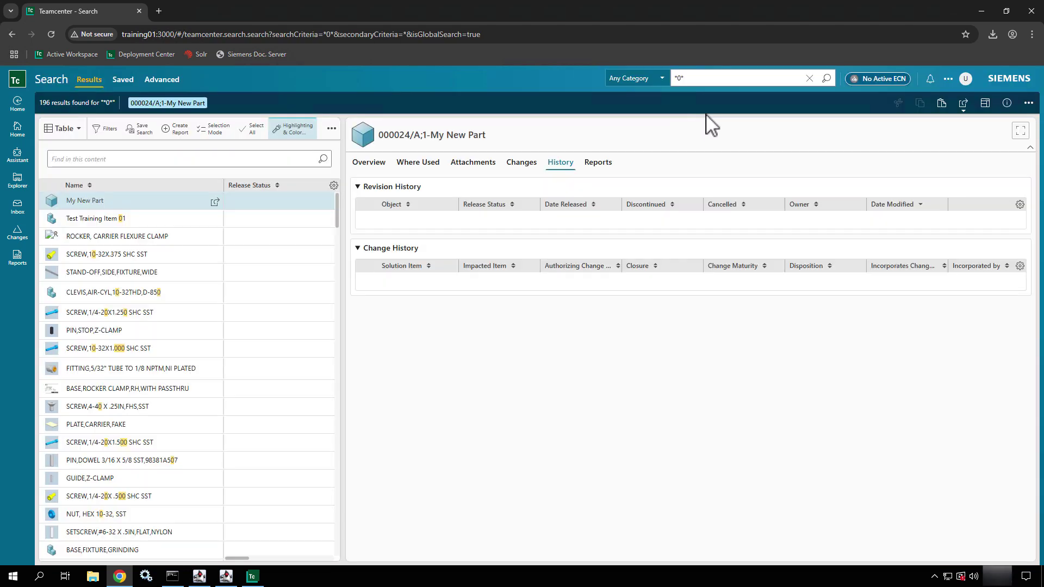
pyautogui.click(109, 129)
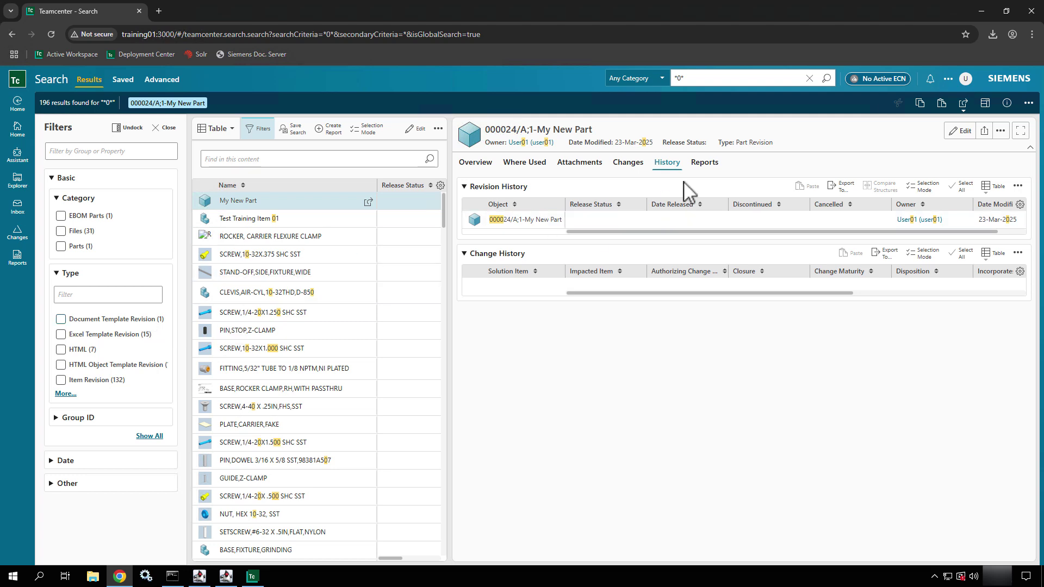
pyautogui.moveTo(744, 150); pyautogui.dragTo(733, 248)
pyautogui.write('Item')
pyautogui.press('Return')
pyautogui.write('Item Revision')
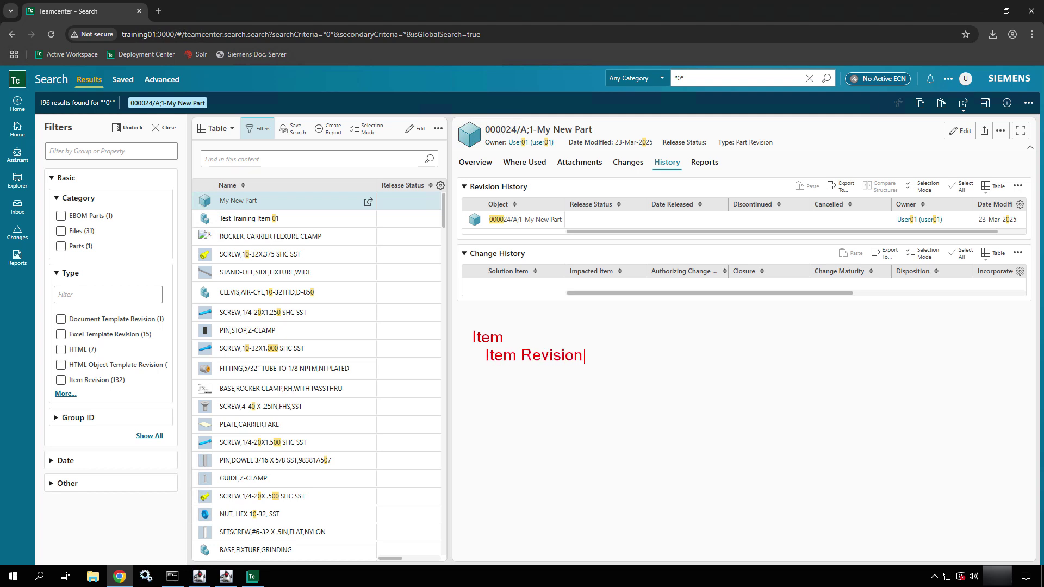
pyautogui.press('Return')
pyautogui.write('WORD/PDF//E')
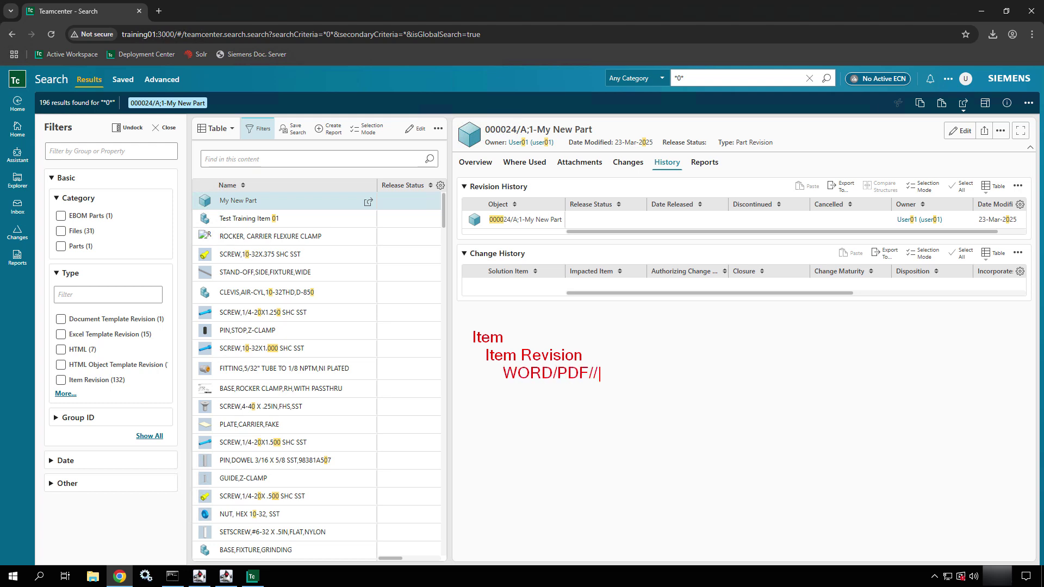
pyautogui.press('BackSpace')
pyautogui.press('BackSpace')
pyautogui.write('Excel')
pyautogui.press('Escape')
pyautogui.press('t')
pyautogui.write('ID/Name')
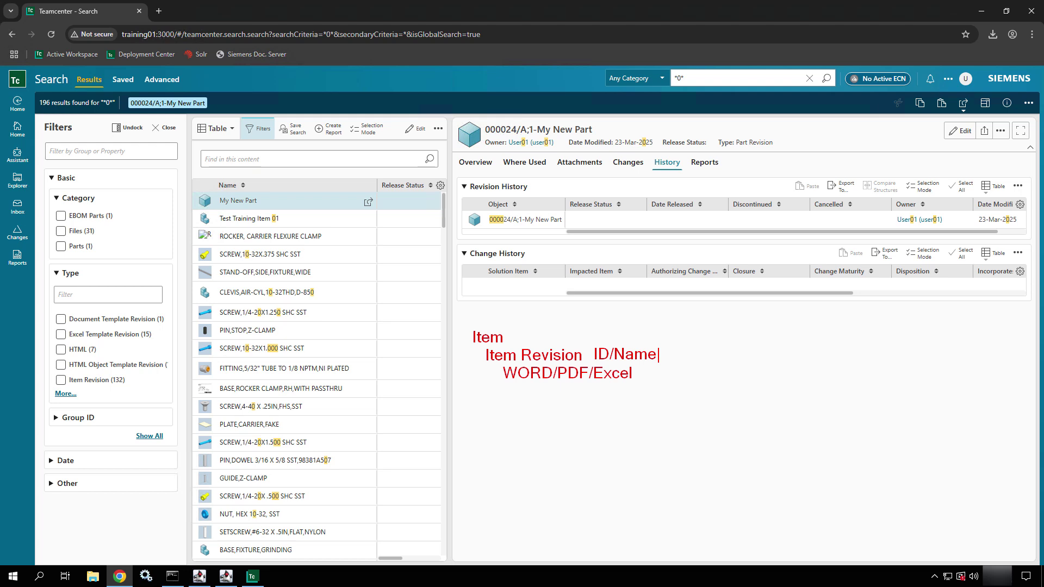
pyautogui.press('Escape')
pyautogui.press('t')
pyautogui.write('(Approved)')
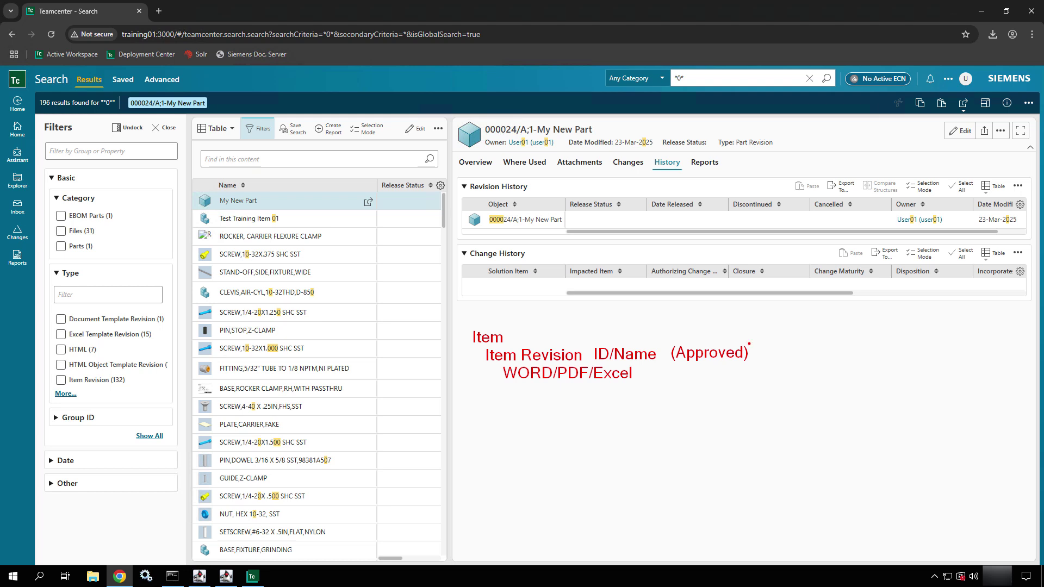
pyautogui.click(486, 412)
pyautogui.write('Item Revision ')
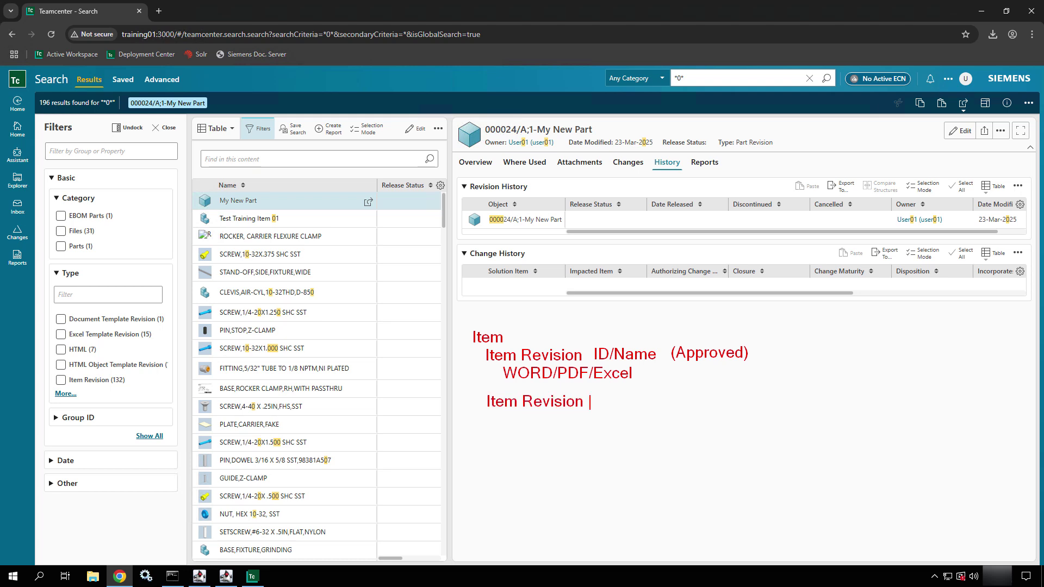
pyautogui.write('(Working)')
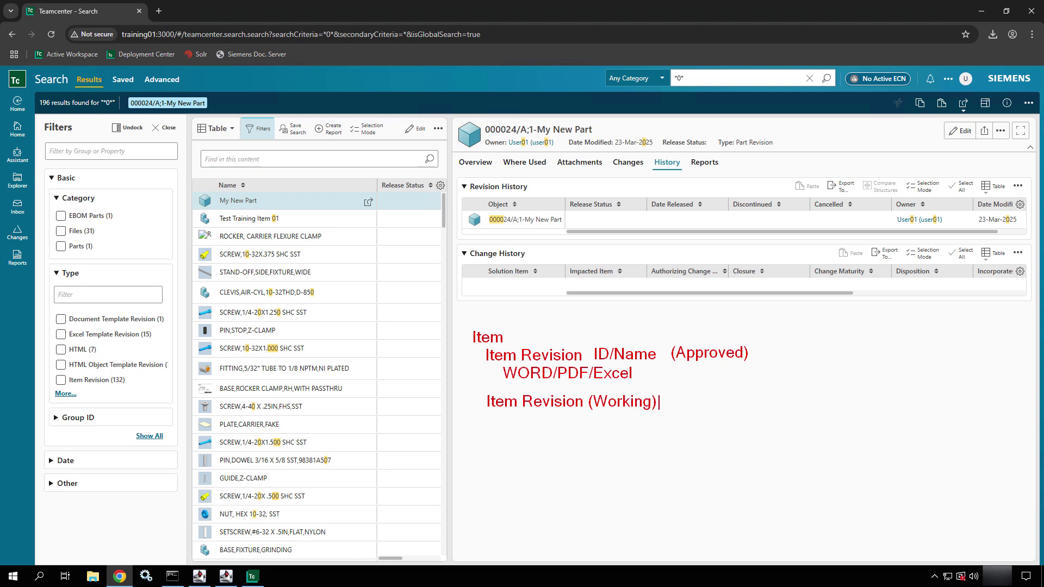
pyautogui.moveTo(637, 374)
pyautogui.mouseDown()
pyautogui.moveTo(675, 376)
pyautogui.moveTo(700, 409)
pyautogui.moveTo(654, 437)
pyautogui.moveTo(629, 437)
pyautogui.mouseUp()
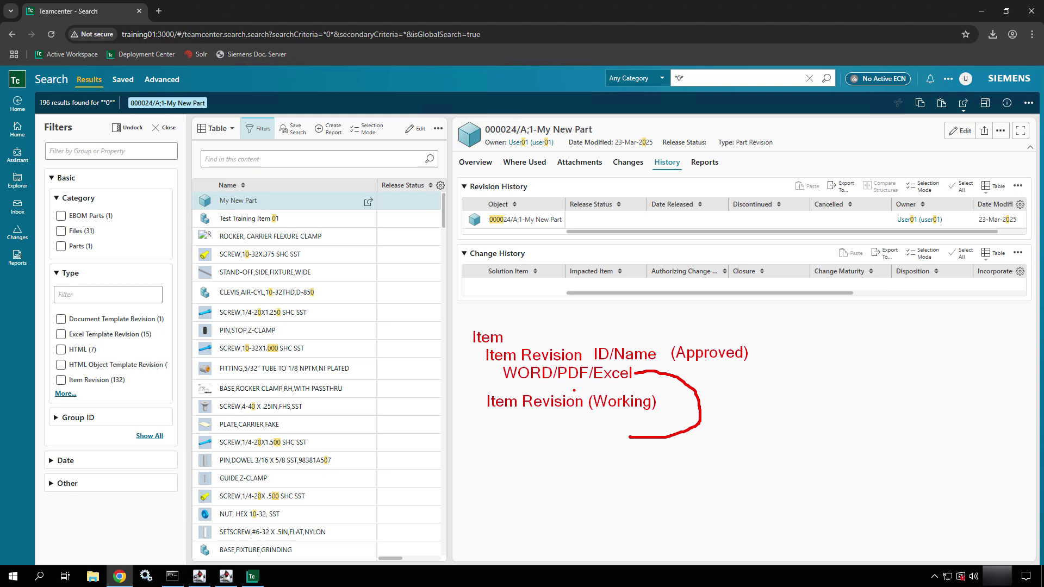
pyautogui.press('e')
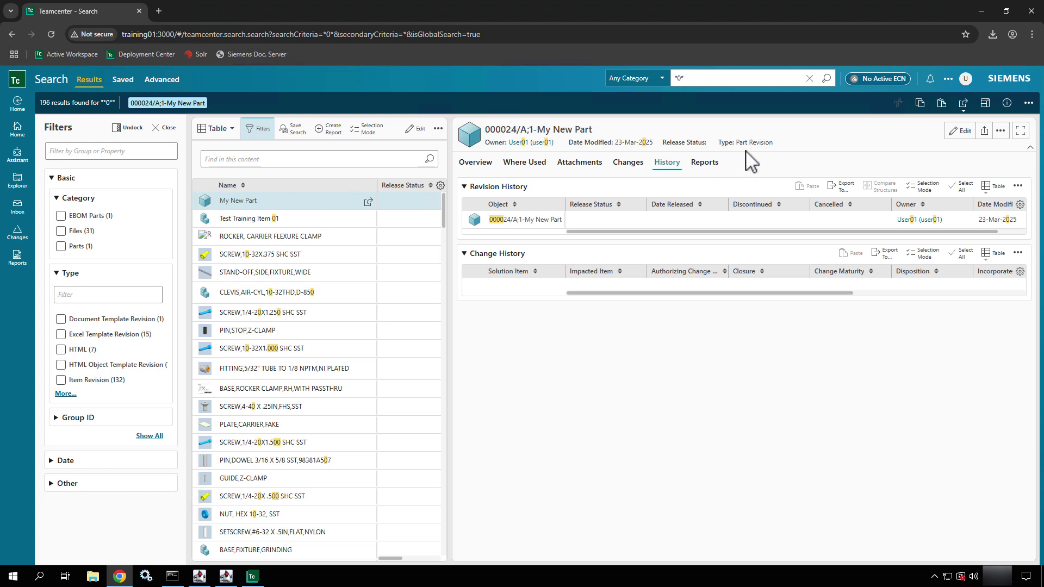
# - Open the parent part 000024-My New Part from the revision's Where Used references in a new tab, and close that tab after viewing
pyautogui.click(539, 165)
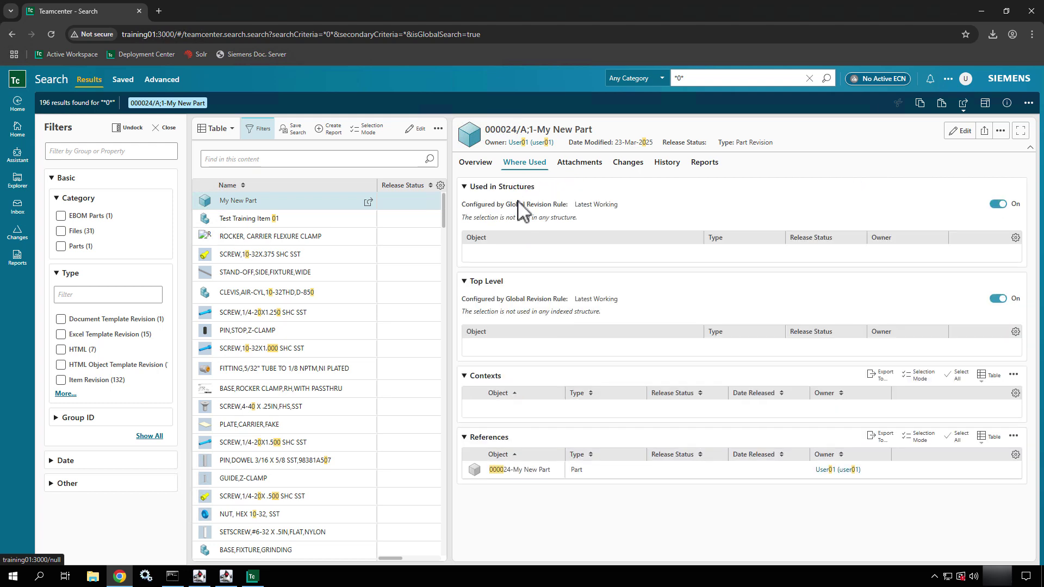
pyautogui.click(511, 471)
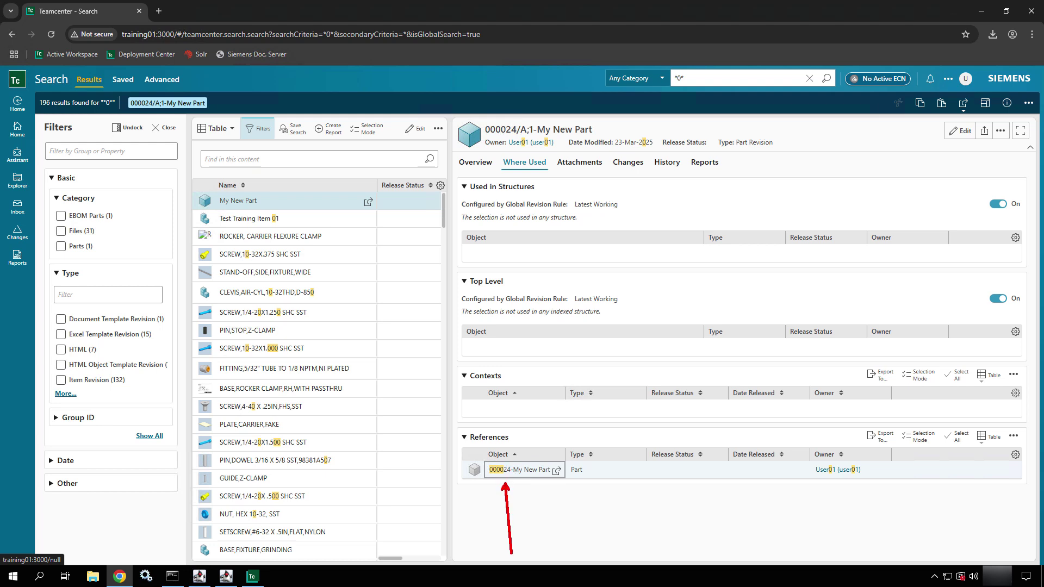
pyautogui.click(550, 476)
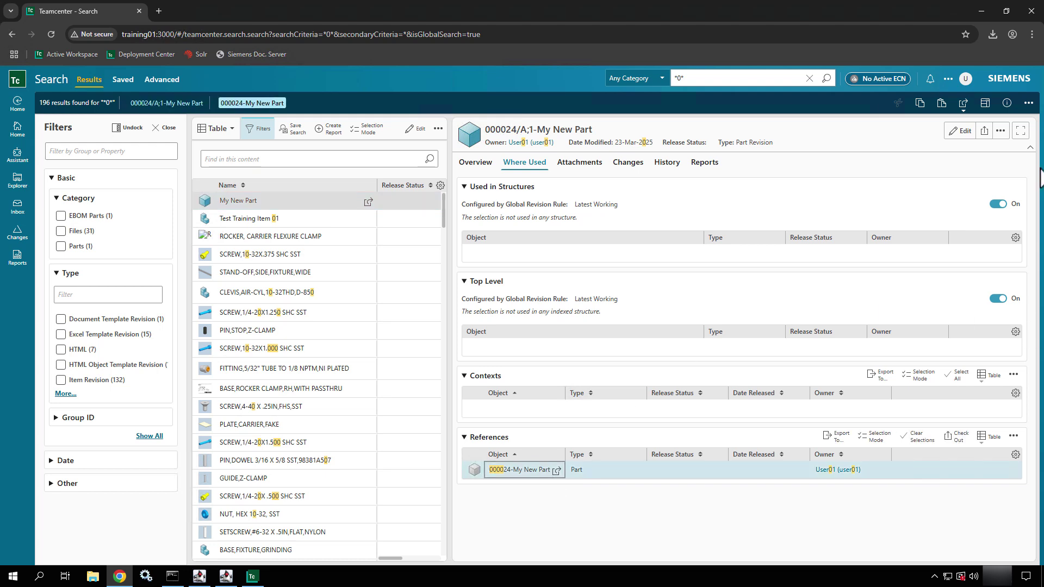
pyautogui.click(1033, 106)
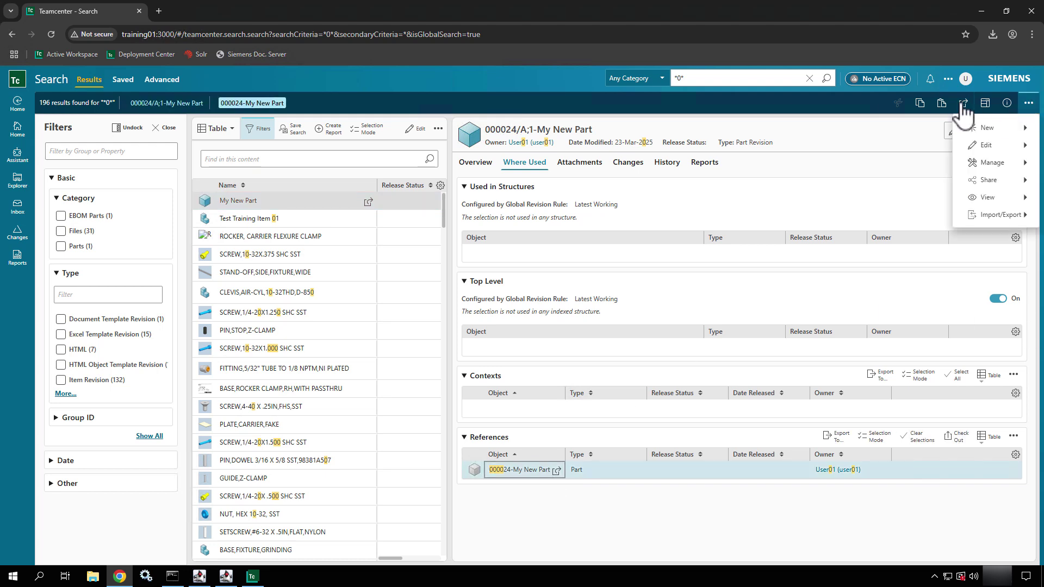
pyautogui.click(963, 103)
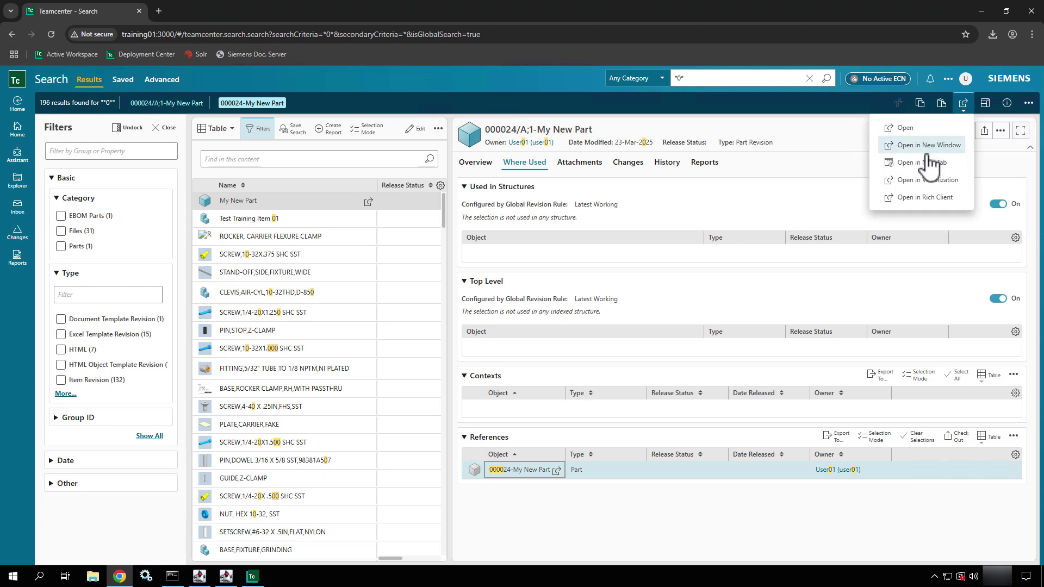
pyautogui.click(925, 163)
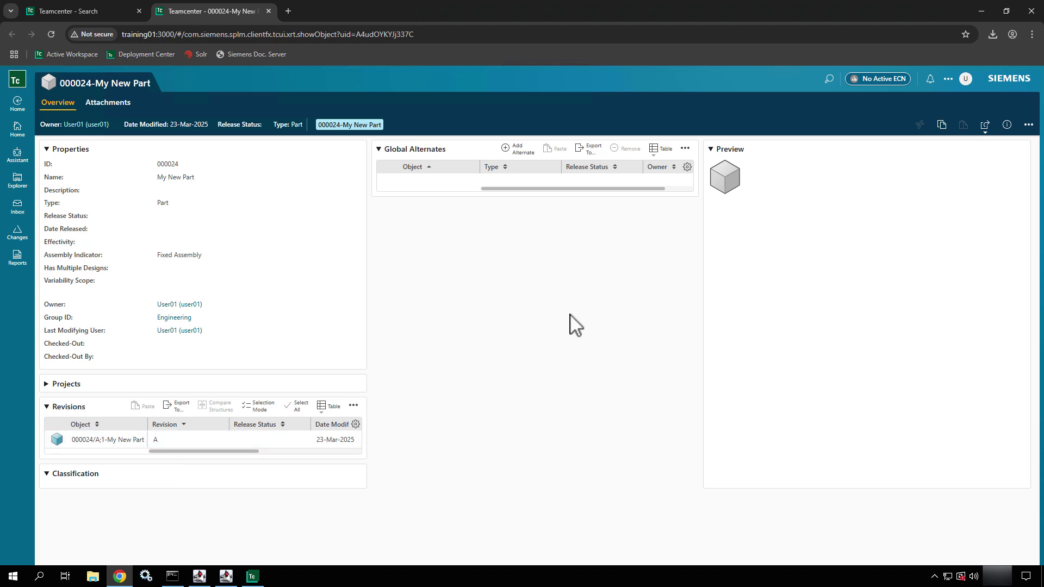
pyautogui.click(19, 104)
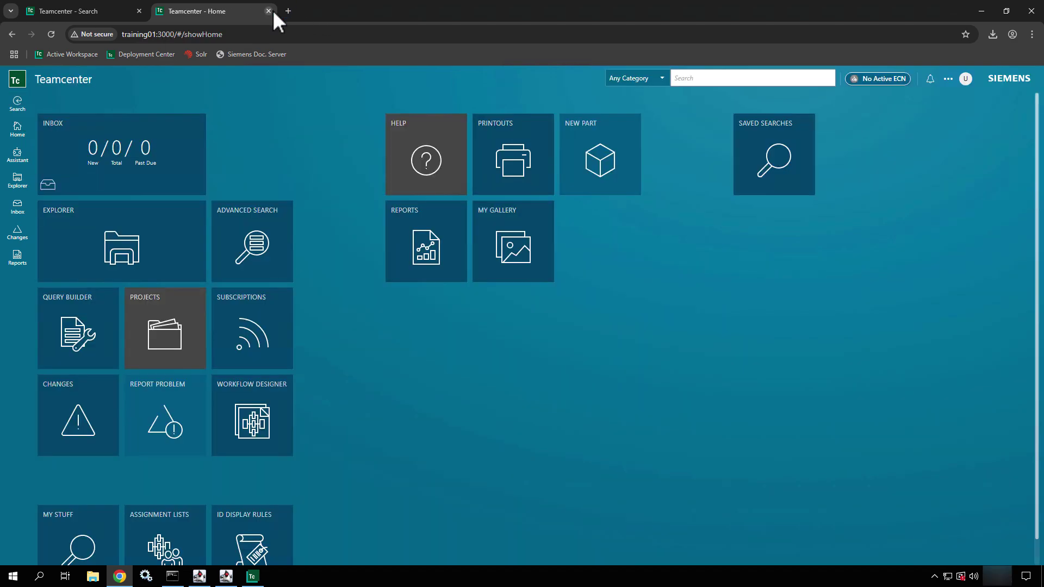
pyautogui.click(268, 11)
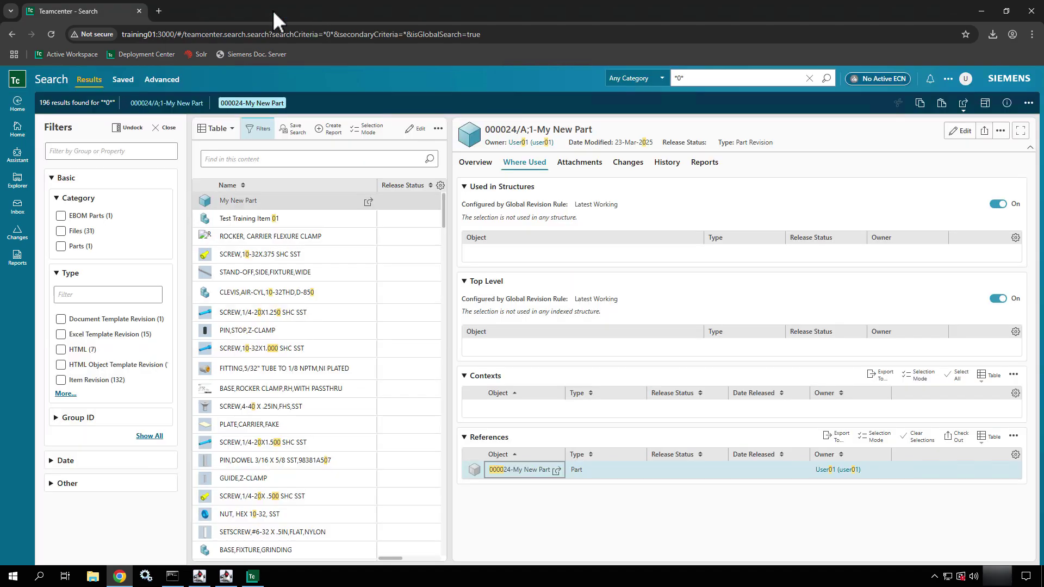
# - Examine the My New Part revision's overview properties, attached files, related changes and revision history
pyautogui.click(480, 163)
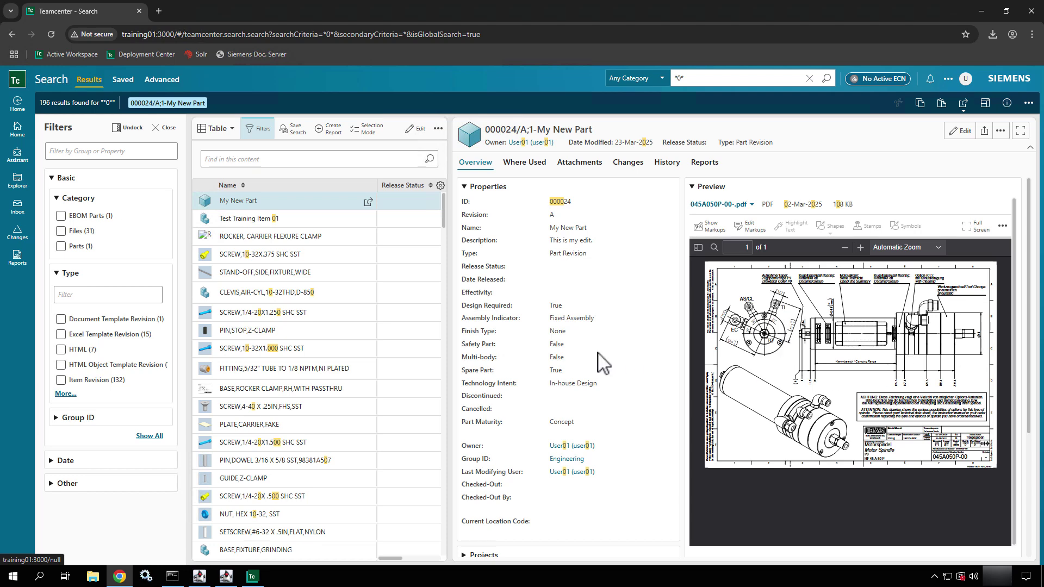
pyautogui.scroll(-3, 600, 361)
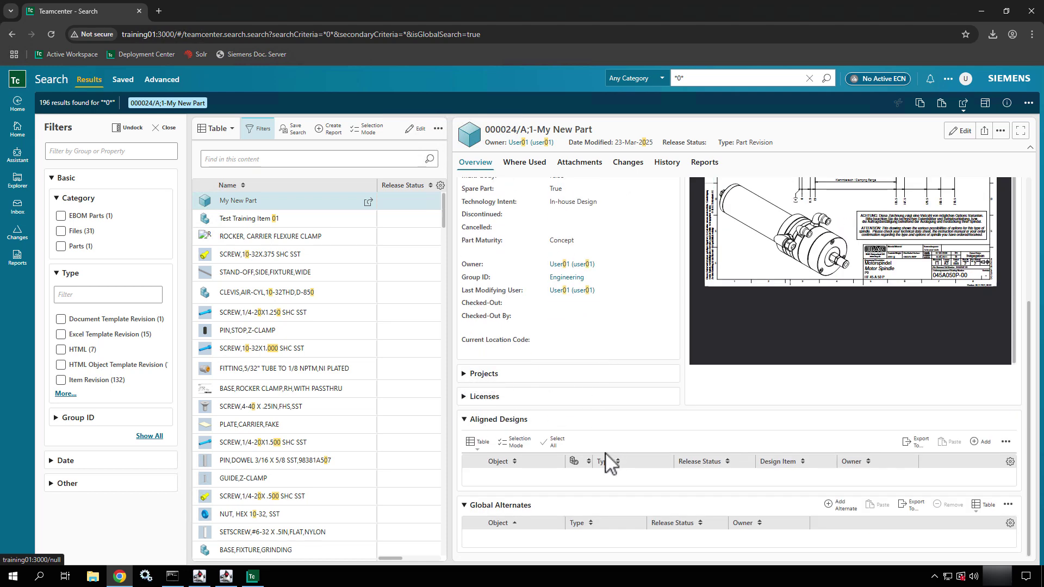
pyautogui.scroll(3, 609, 465)
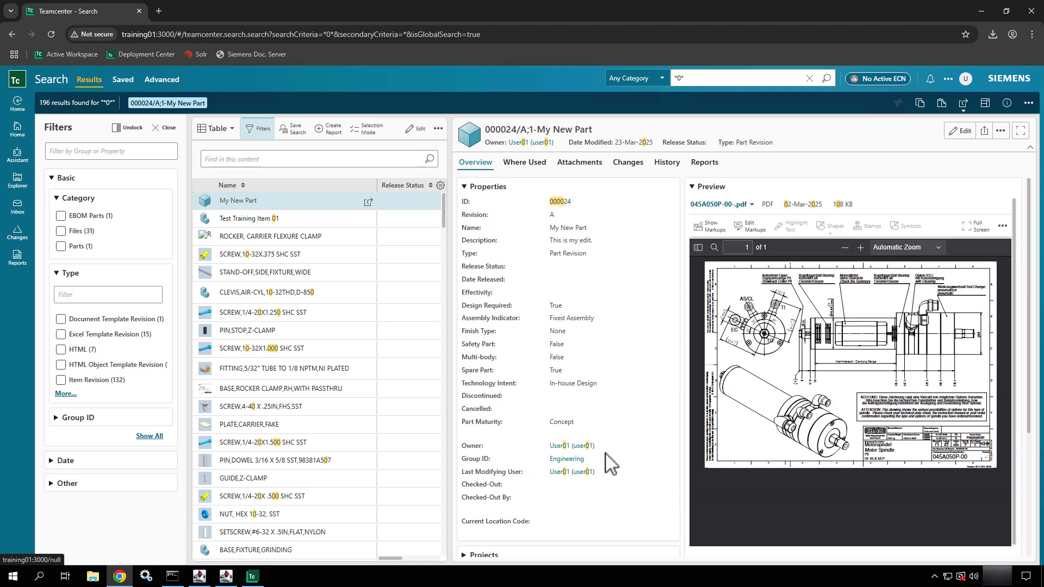
pyautogui.click(593, 164)
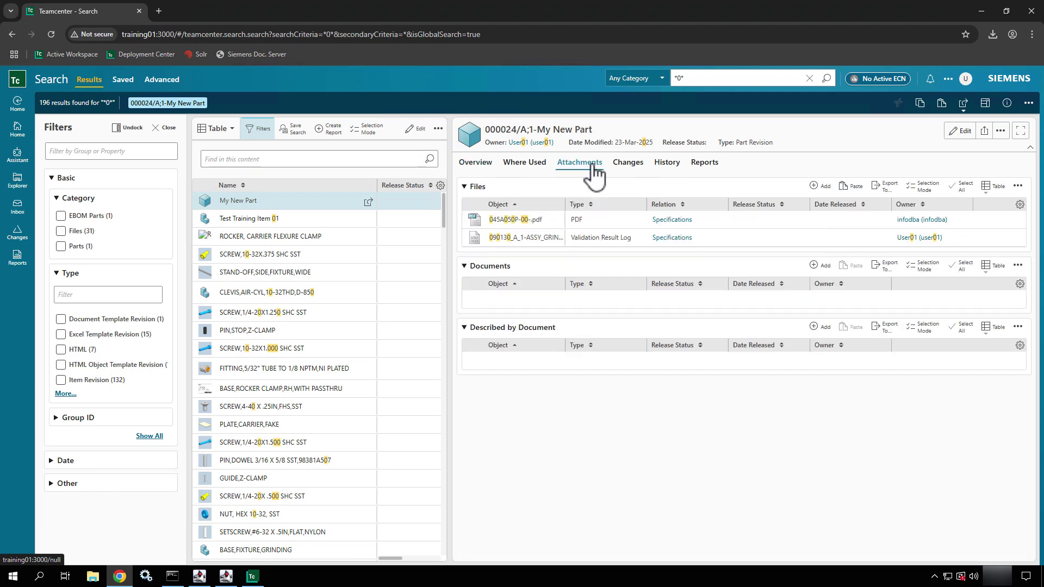
pyautogui.click(611, 238)
pyautogui.click(609, 245)
pyautogui.click(627, 168)
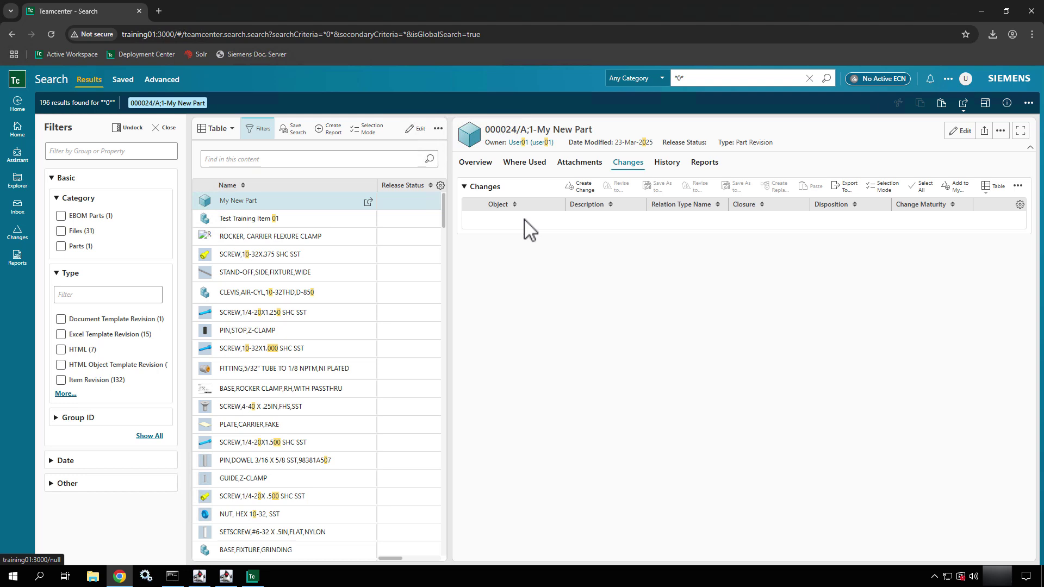
pyautogui.click(668, 163)
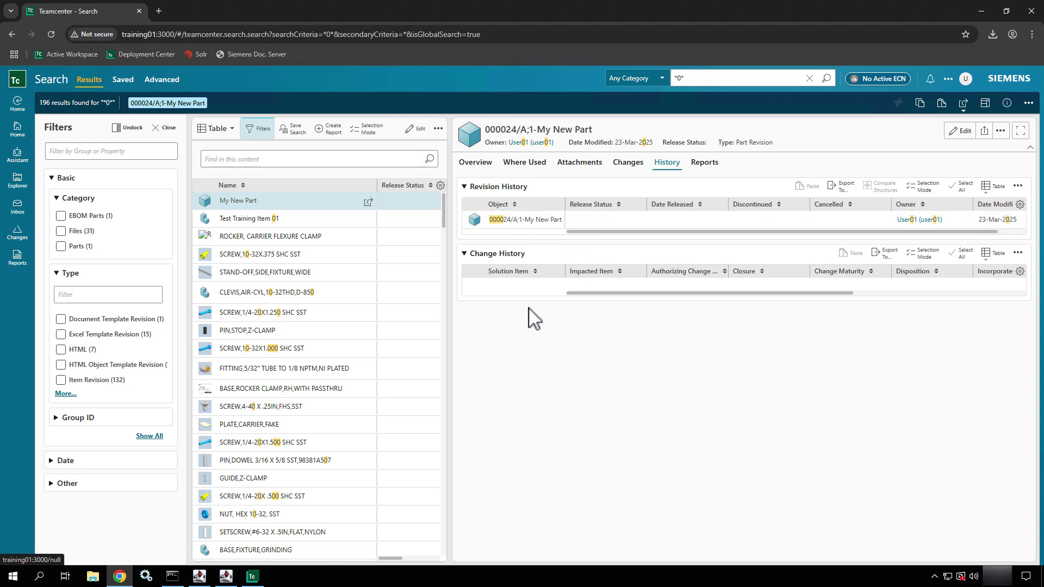
# - Generate the Signoff History report for the My New Part revision using the EPMSignoffHistoryReport_excel.xsl style sheet in English
pyautogui.click(712, 169)
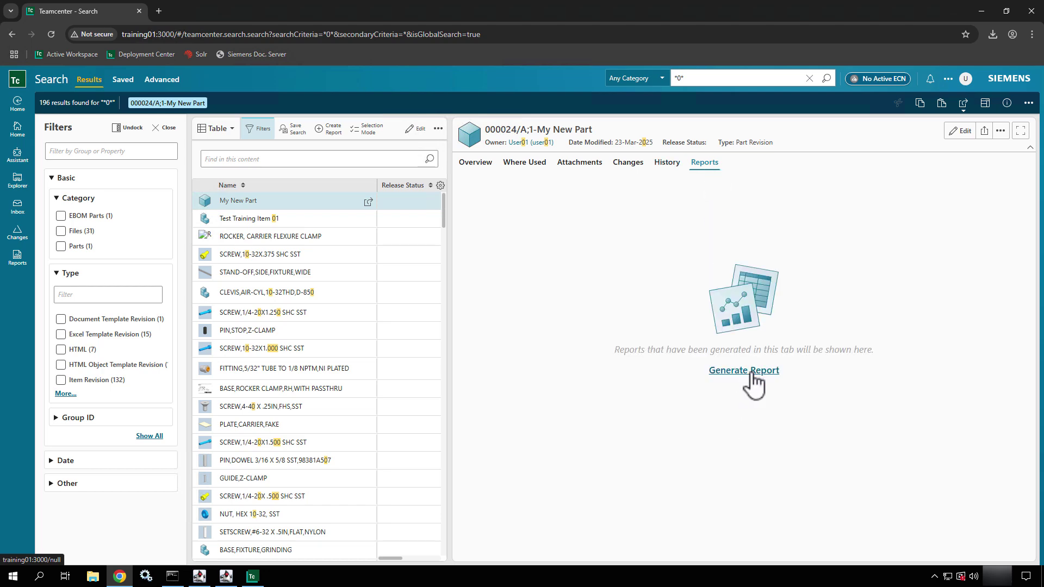
pyautogui.click(754, 374)
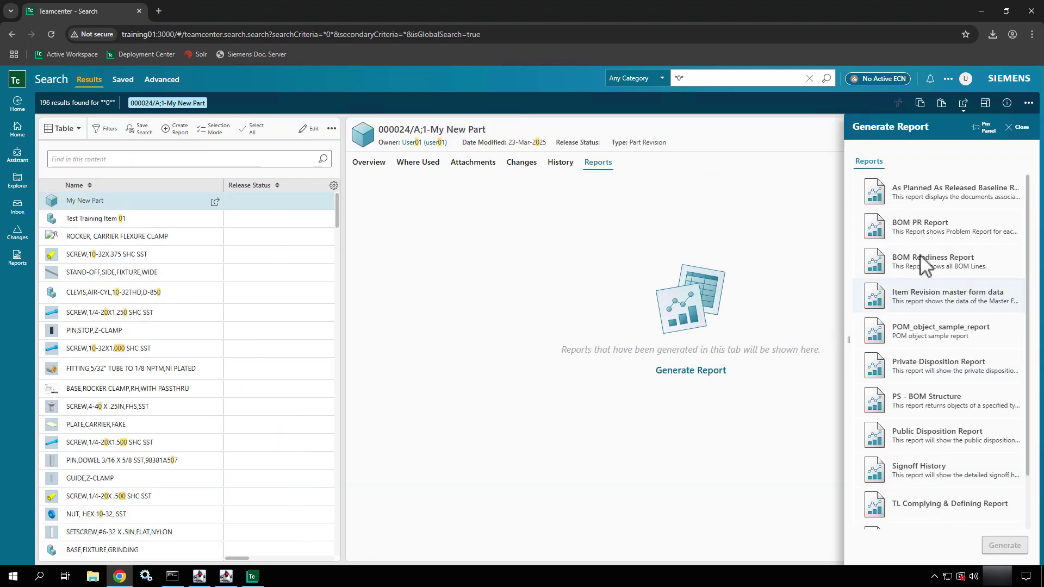
pyautogui.scroll(-1, 939, 234)
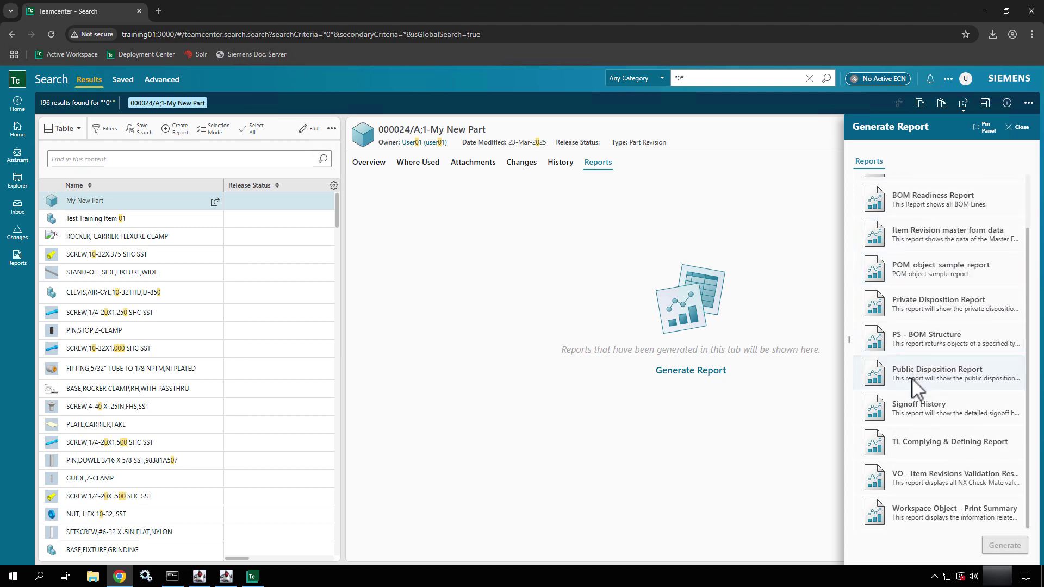
pyautogui.click(938, 408)
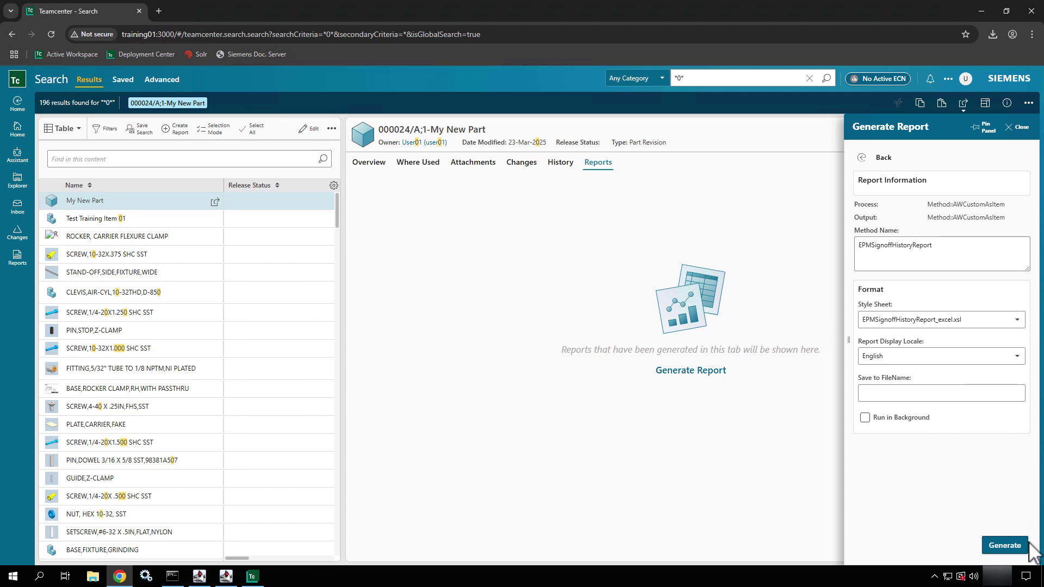
pyautogui.click(1005, 545)
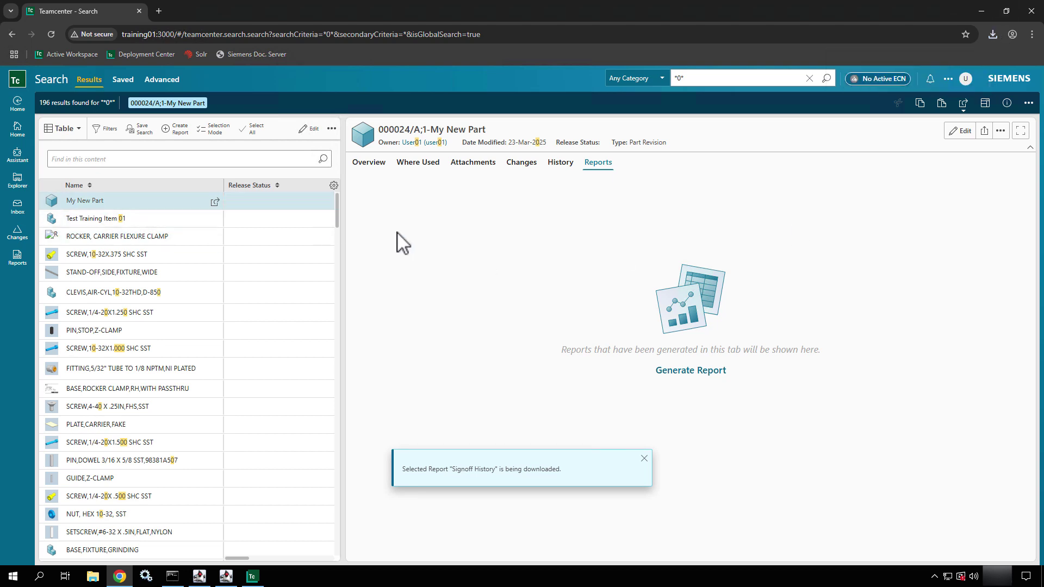
# - Return to the My New Part overview and filter the search results by the PDF type
pyautogui.click(365, 168)
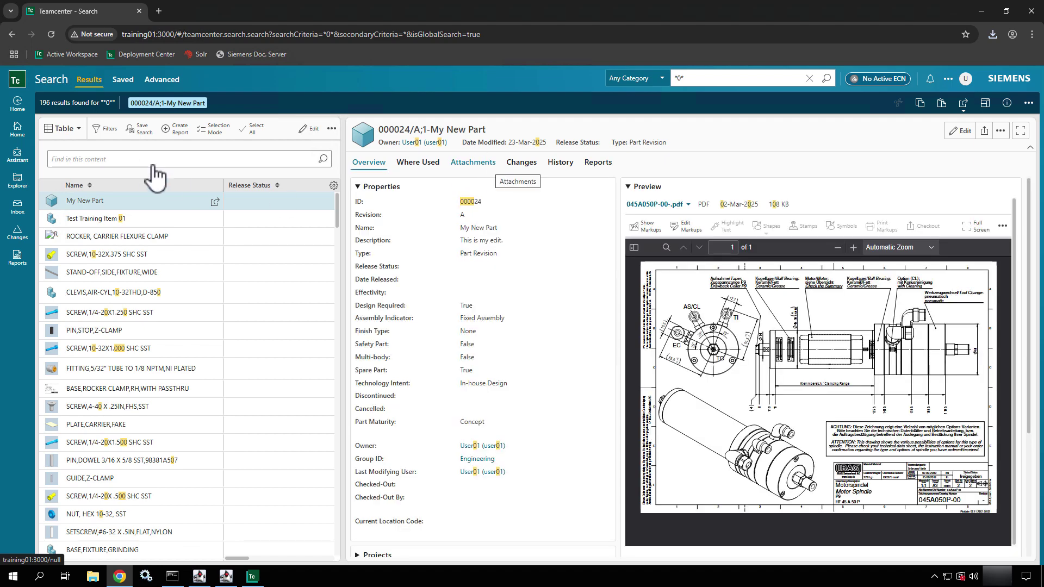
pyautogui.click(107, 131)
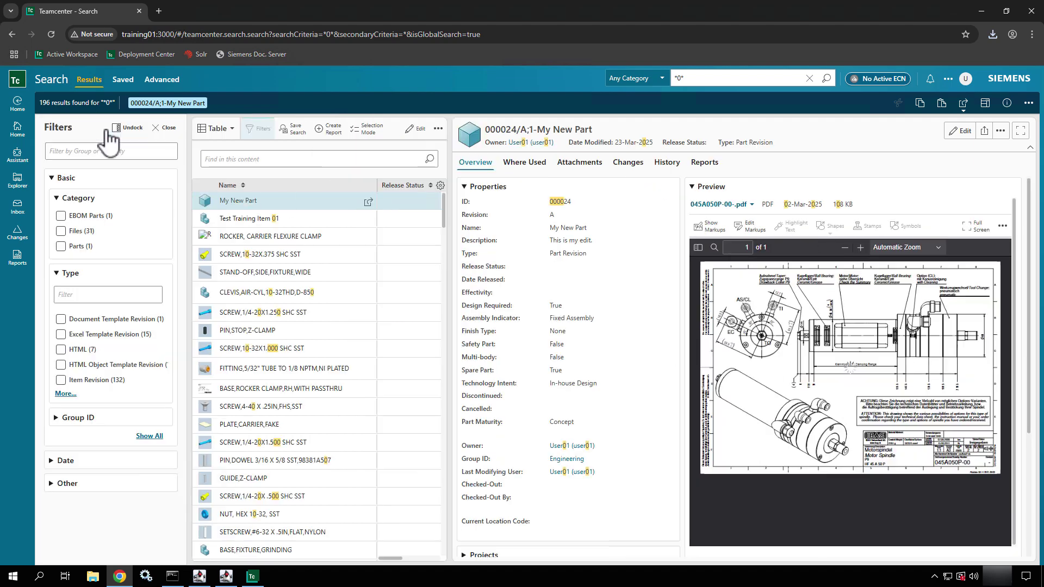
pyautogui.click(117, 151)
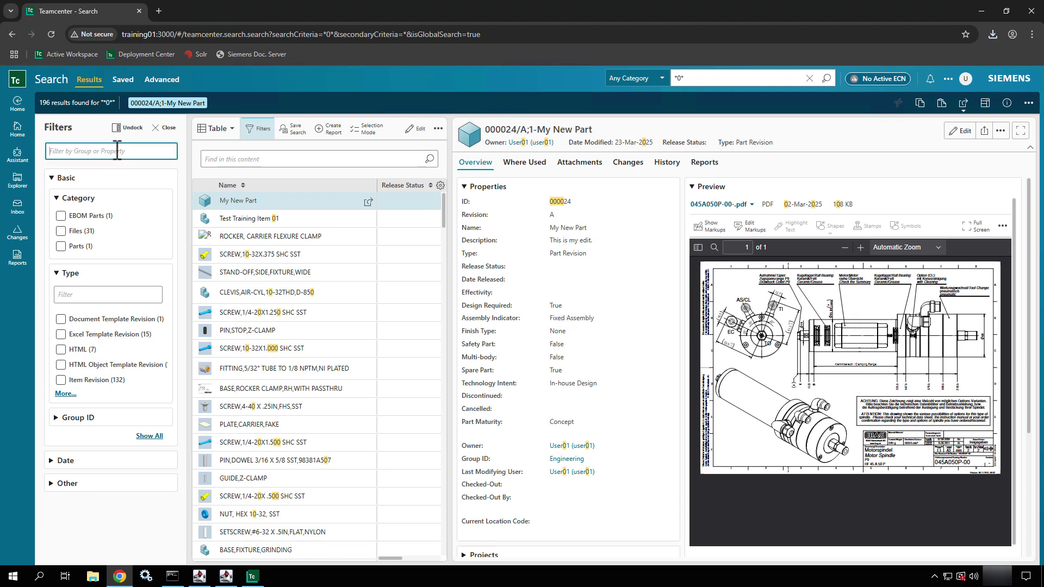
pyautogui.click(96, 293)
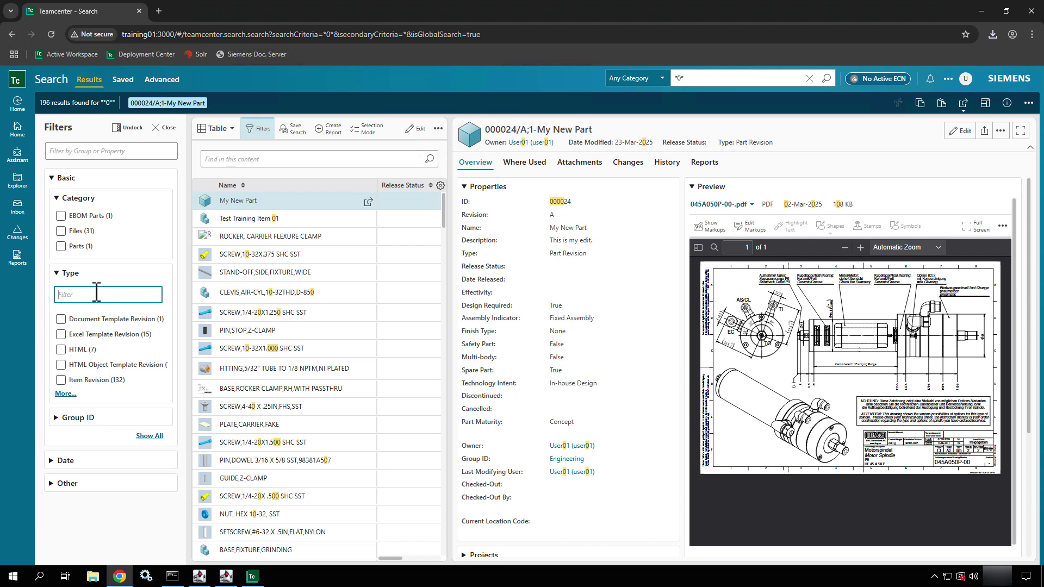
pyautogui.write('PD')
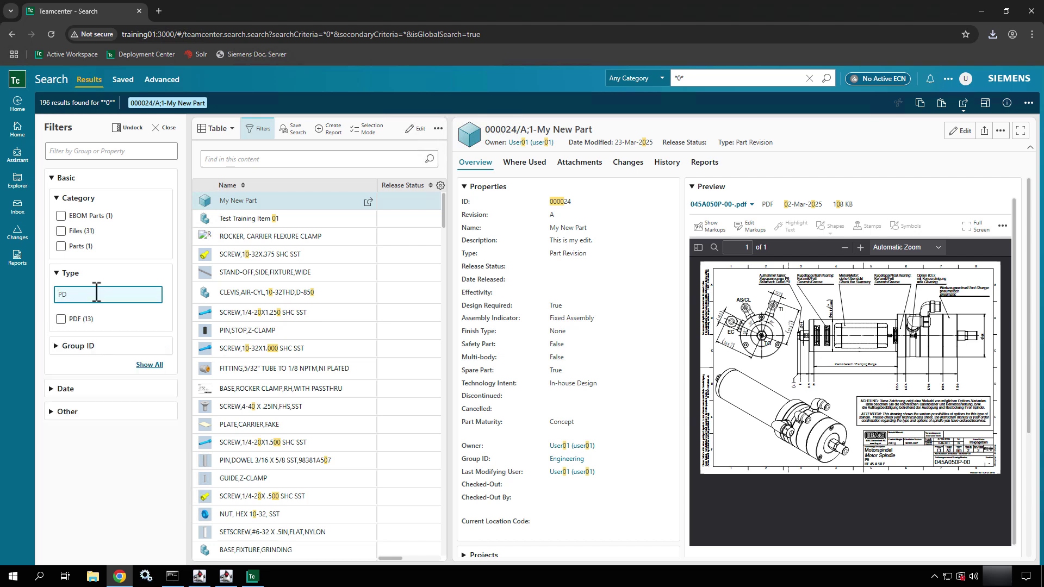
pyautogui.write('F')
pyautogui.click(61, 321)
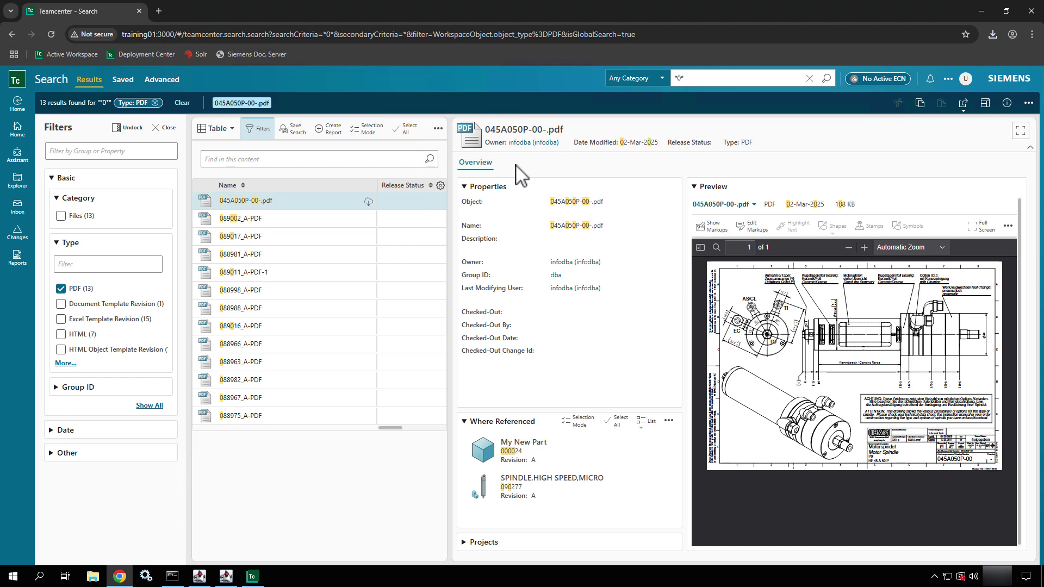
# - Show the Where Referenced objects of 045A050P-00-.pdf as a table, and remove the PDF type filter from the search results
pyautogui.moveTo(516, 165); pyautogui.dragTo(537, 225)
pyautogui.click(648, 423)
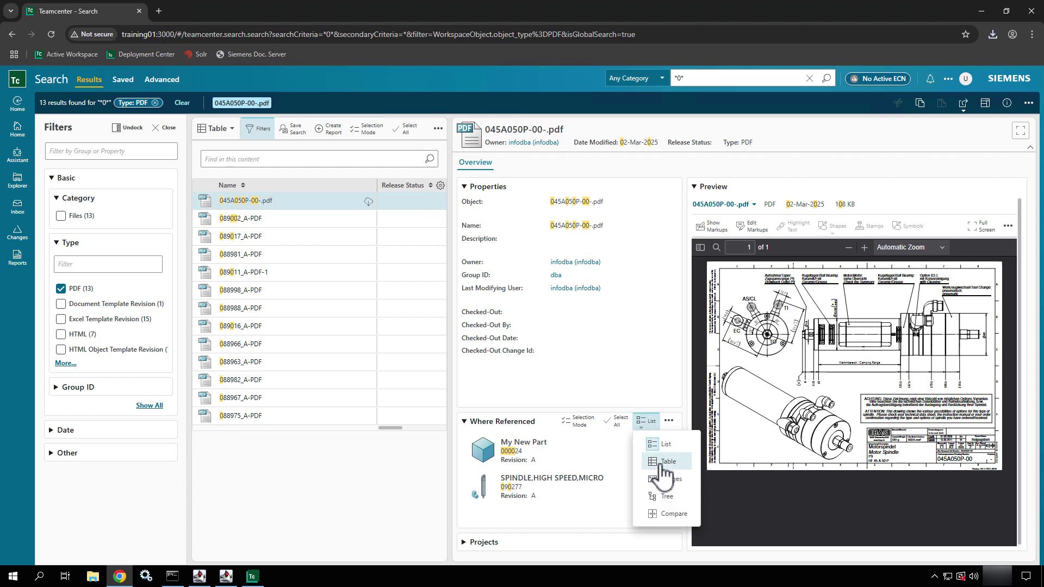
pyautogui.click(661, 462)
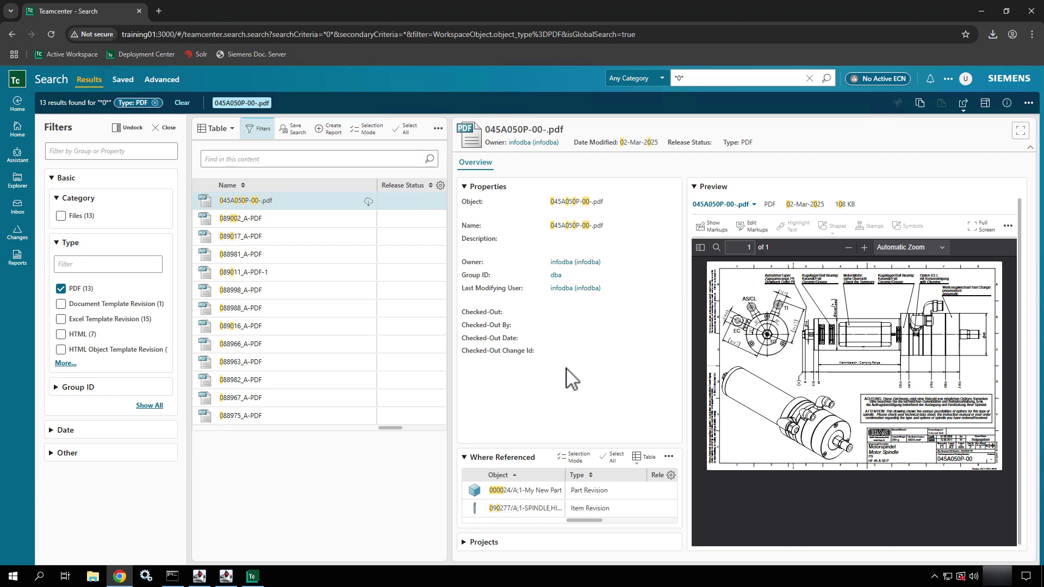
pyautogui.click(61, 289)
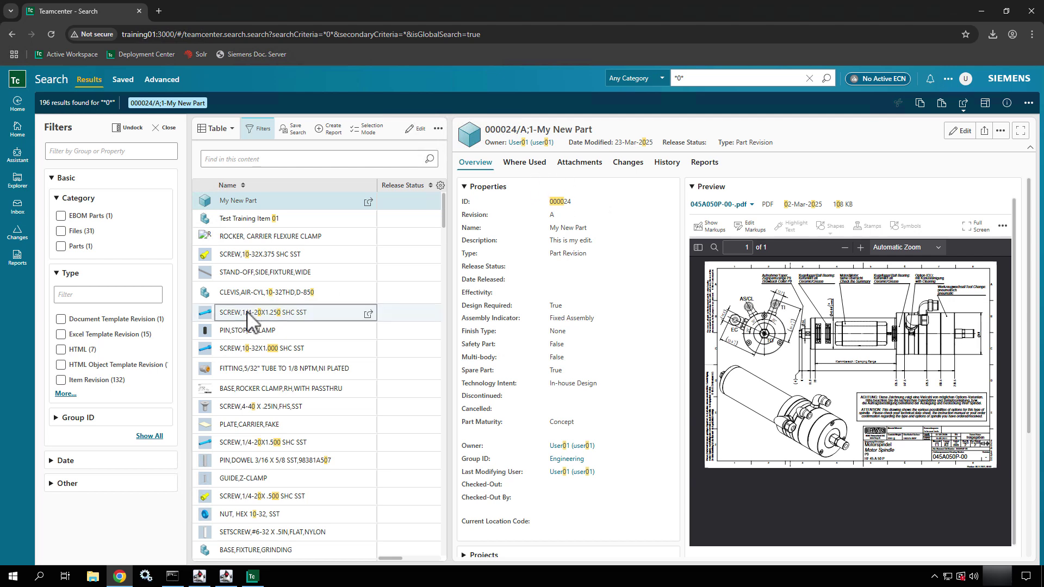
pyautogui.click(122, 300)
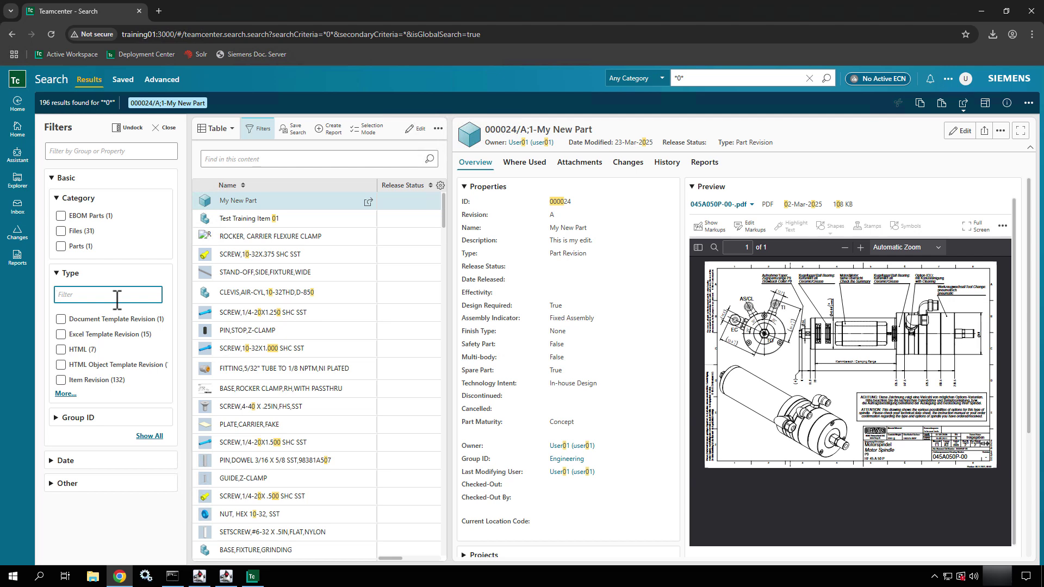
# - Select the SCREW,10-32X.375 SHC SST revision in the results and view its attached files
pyautogui.click(314, 267)
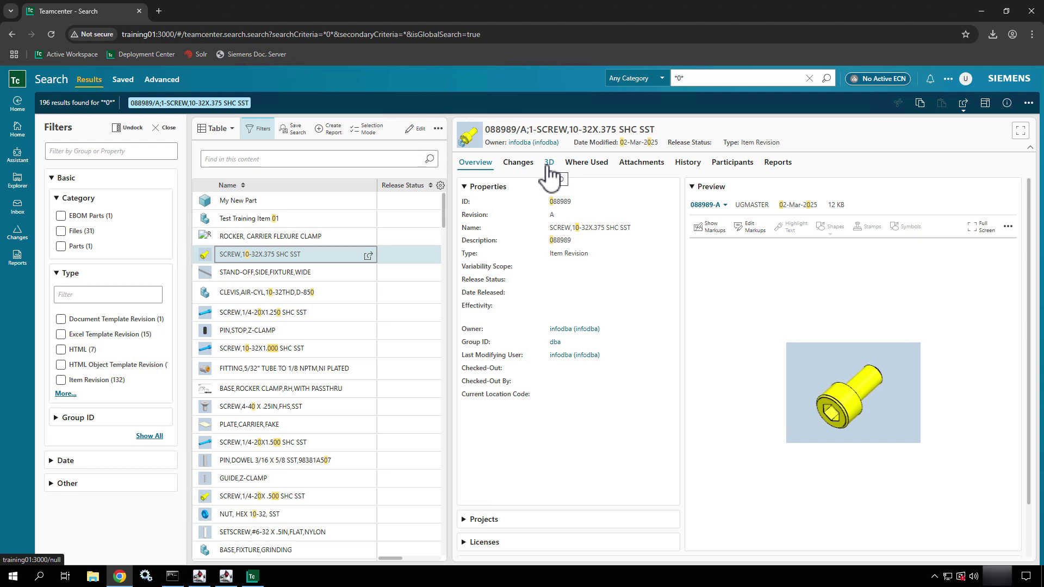
pyautogui.click(650, 172)
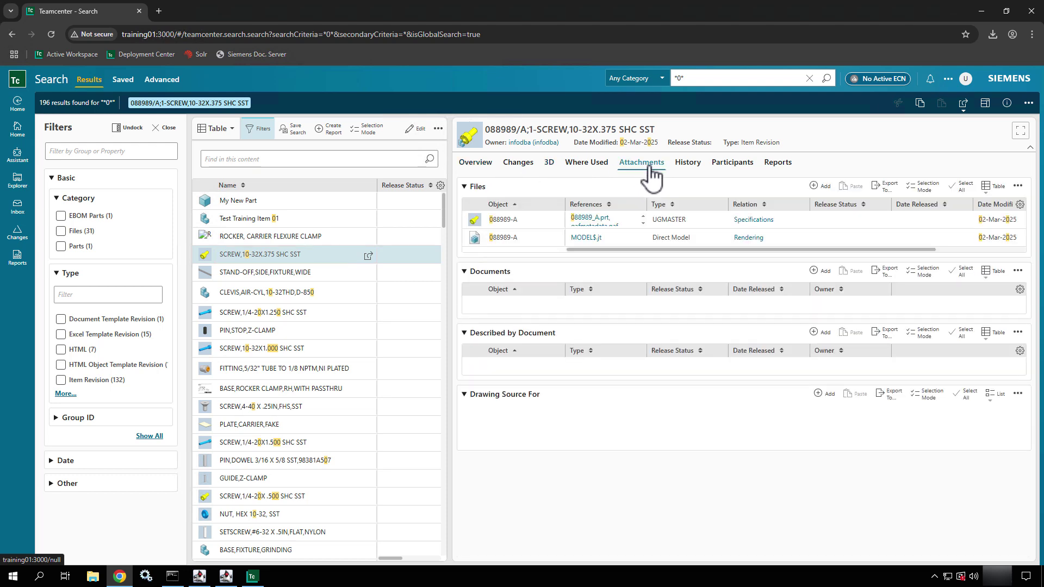
pyautogui.click(566, 235)
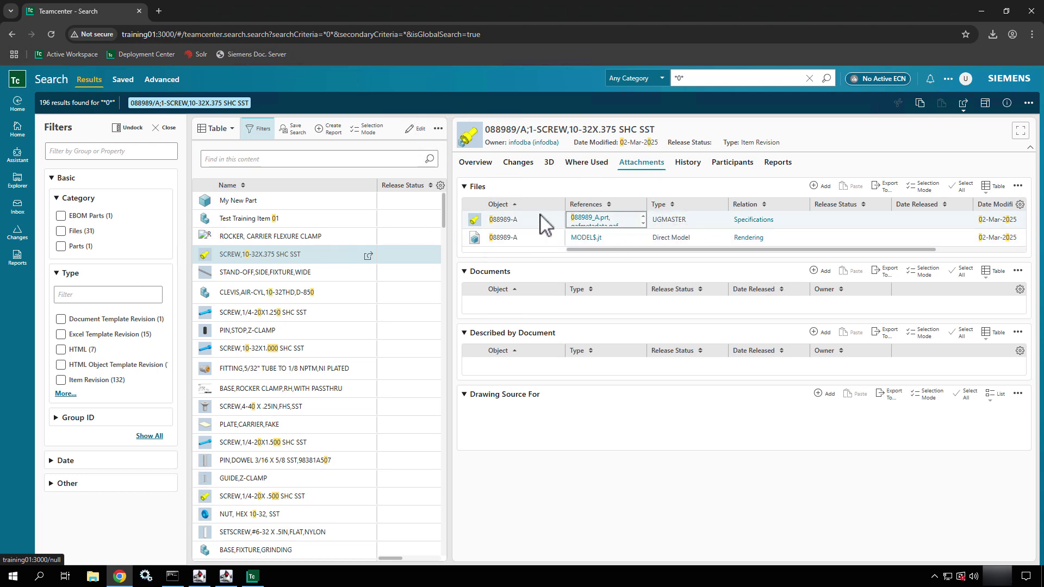
# - Inspect the SCREW,10-32X.375 SHC SST in 3D from several angles and browse further down the search results
pyautogui.click(550, 165)
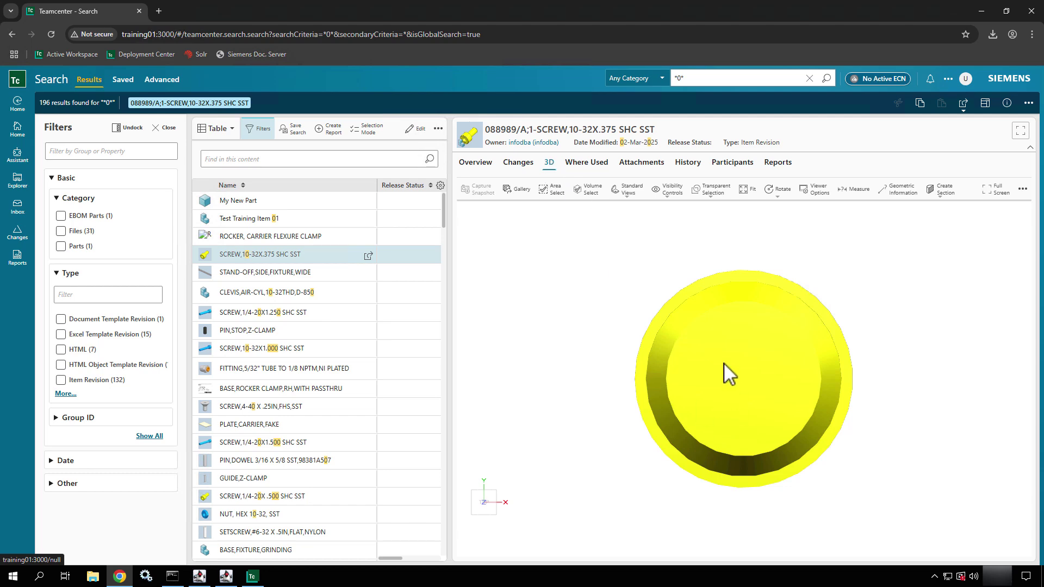
pyautogui.moveTo(710, 313); pyautogui.dragTo(679, 385)
pyautogui.scroll(-3, 678, 385)
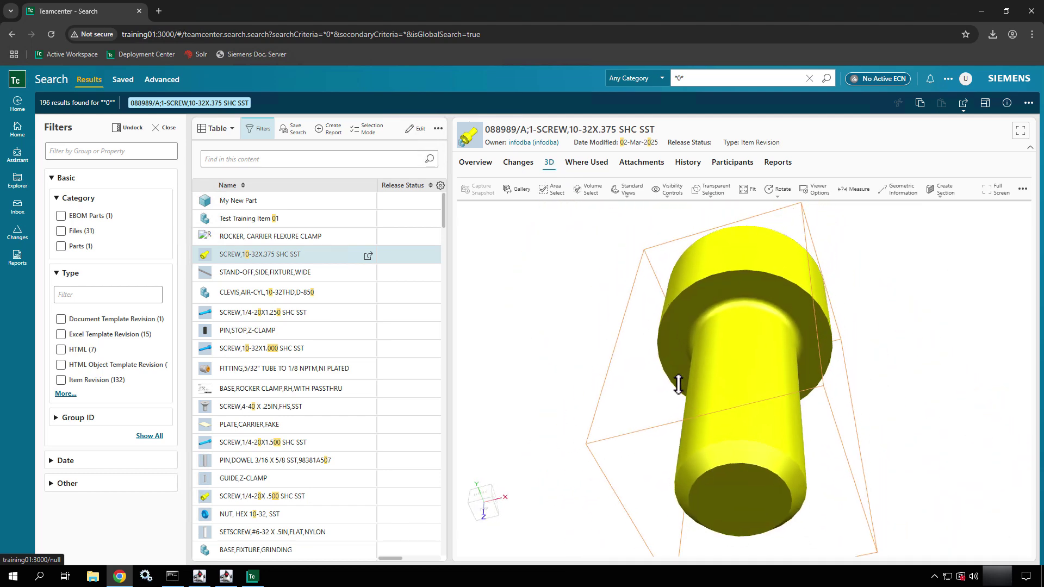
pyautogui.moveTo(749, 378); pyautogui.dragTo(721, 266)
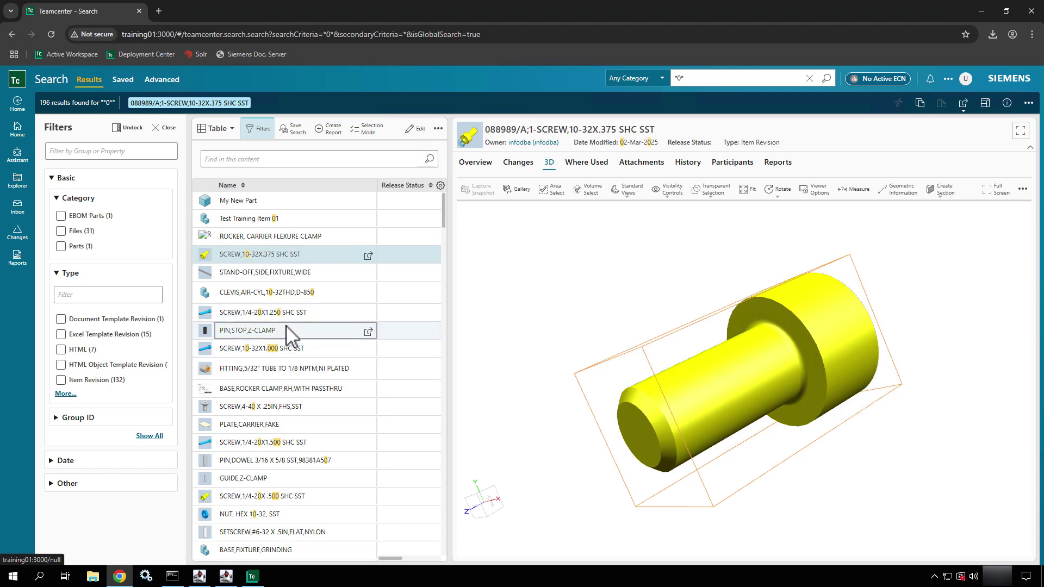
pyautogui.scroll(-4, 289, 331)
pyautogui.scroll(-2, 289, 332)
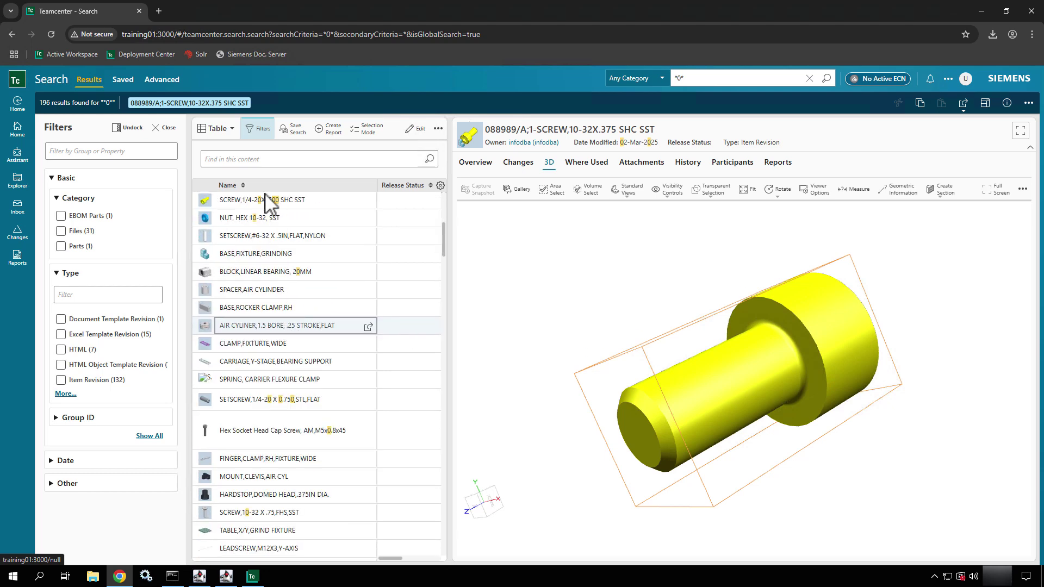
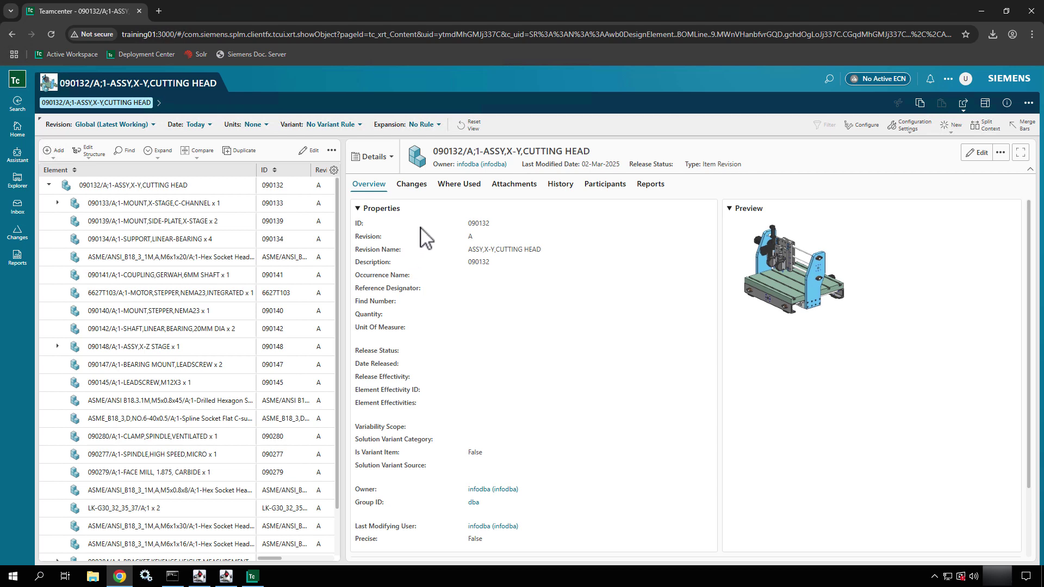
# - Switch the ASSY,X-Y,CUTTING HEAD structure from the details to the 3D view
pyautogui.click(391, 158)
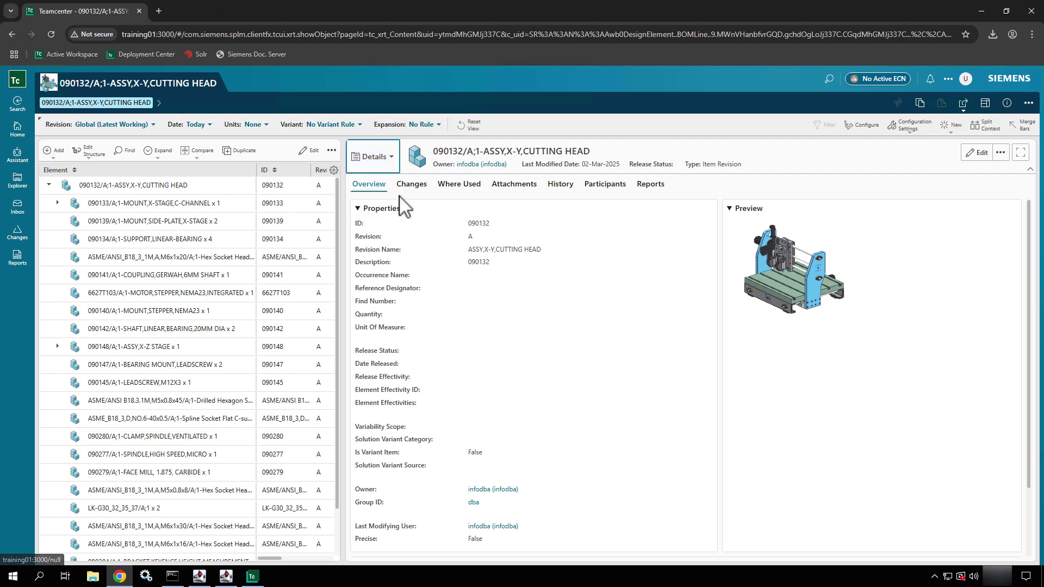
pyautogui.click(374, 157)
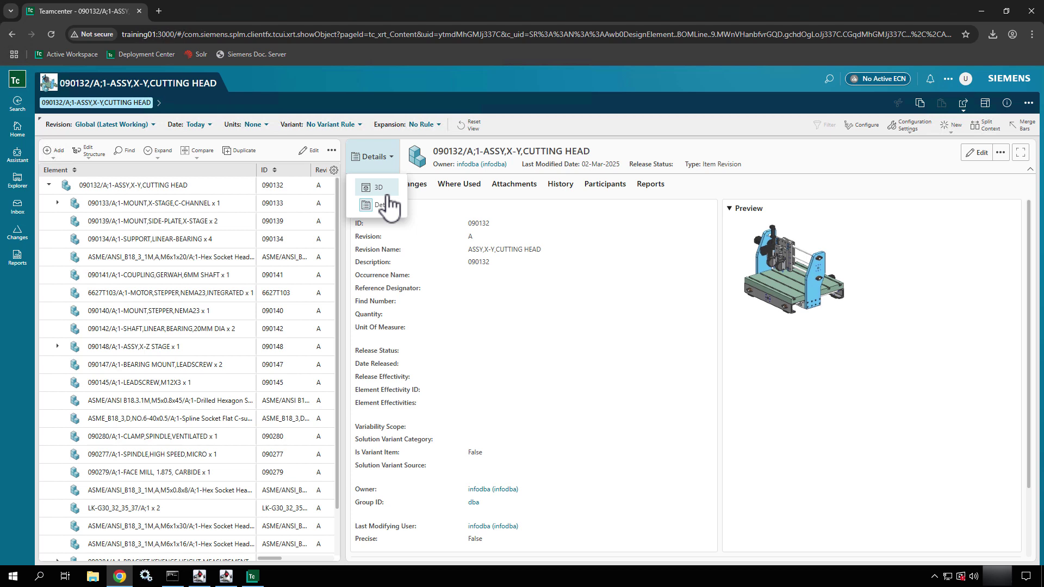
pyautogui.click(388, 197)
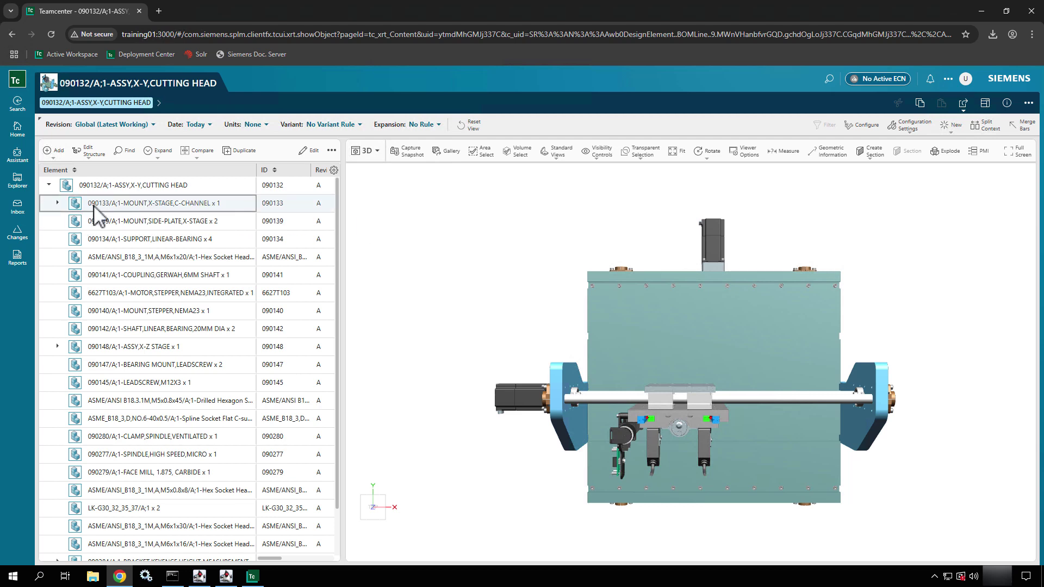
pyautogui.moveTo(93, 205); pyautogui.dragTo(176, 229)
pyautogui.moveTo(60, 190); pyautogui.dragTo(90, 221)
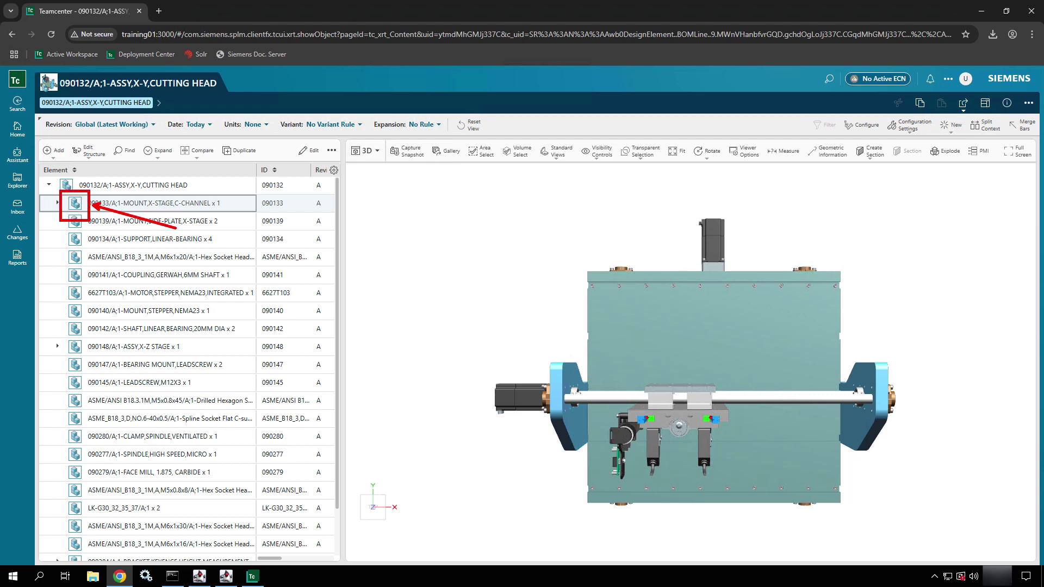
pyautogui.press('Escape')
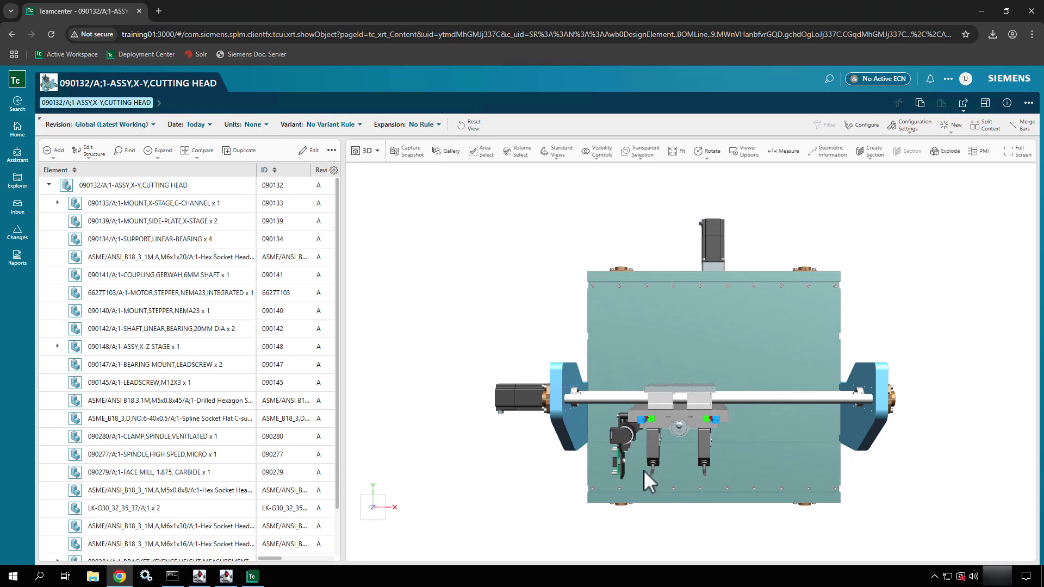
# - Hide the 090133 MOUNT,X-STAGE,C-CHANNEL in the 3D model and expand the 090148 ASSY,X-Z STAGE subassembly
pyautogui.moveTo(716, 360); pyautogui.dragTo(528, 313)
pyautogui.click(528, 313)
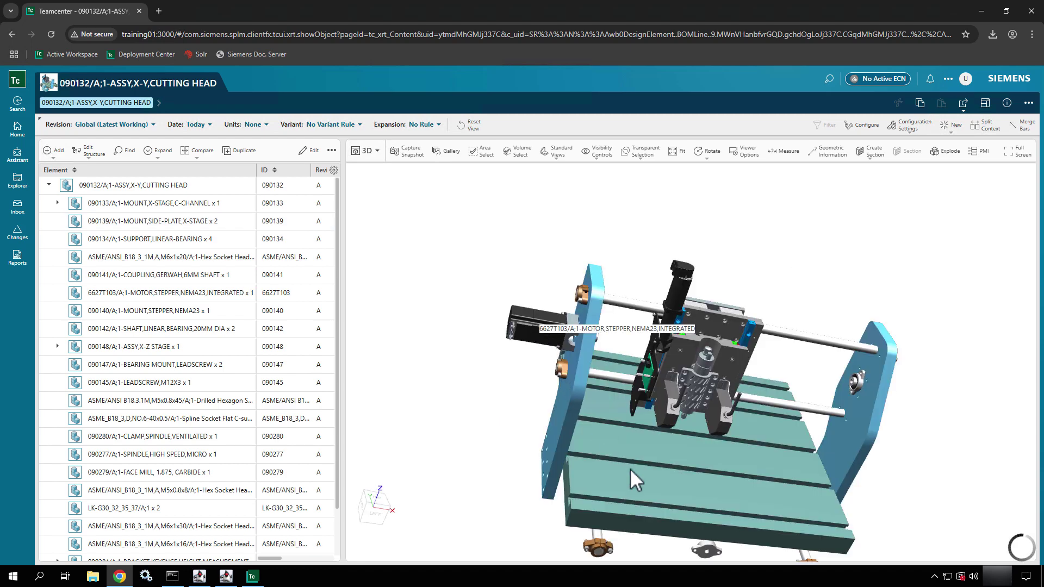
pyautogui.click(118, 204)
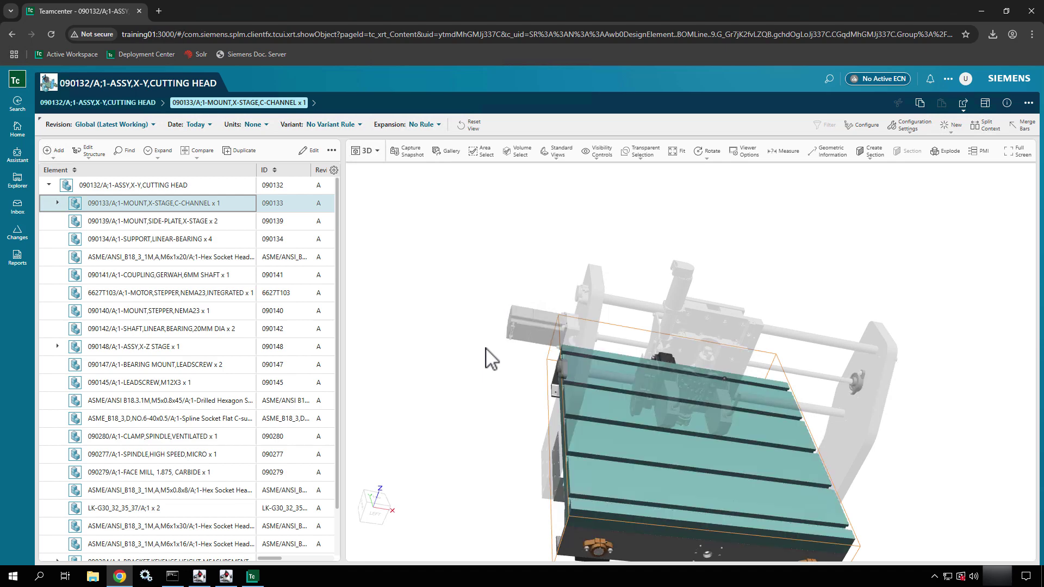
pyautogui.click(71, 206)
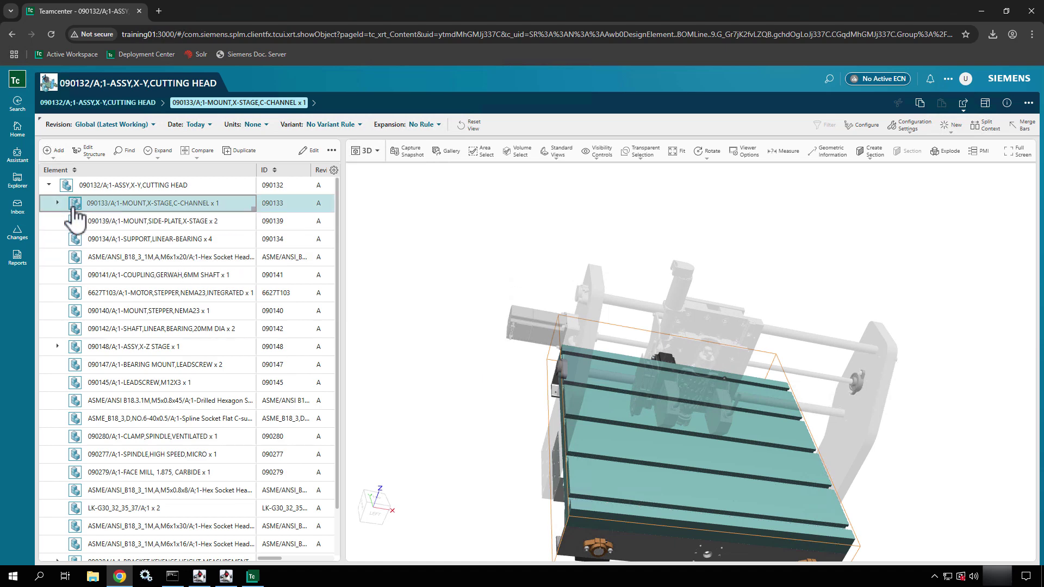
pyautogui.click(72, 205)
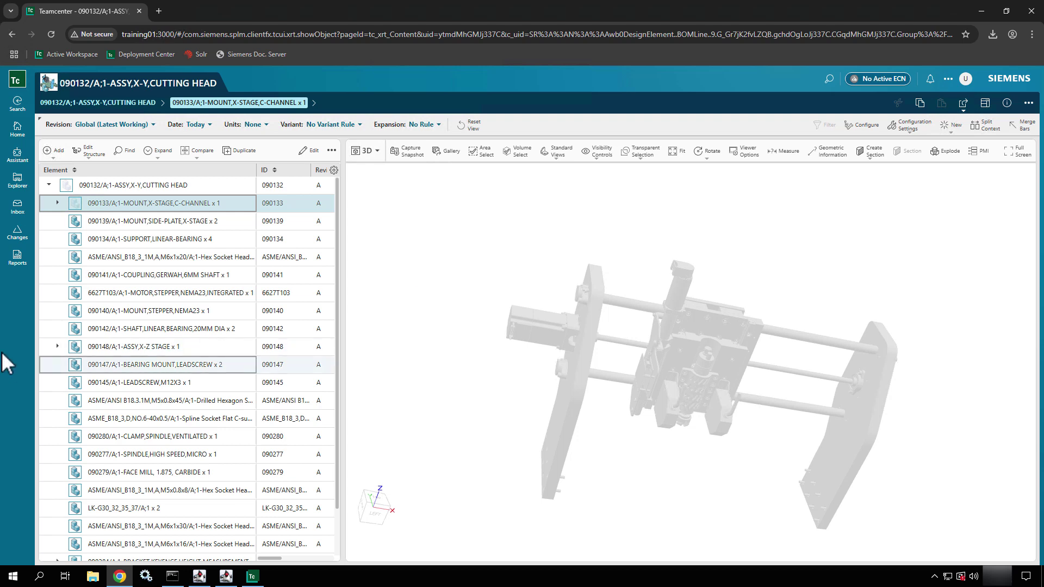
pyautogui.click(58, 347)
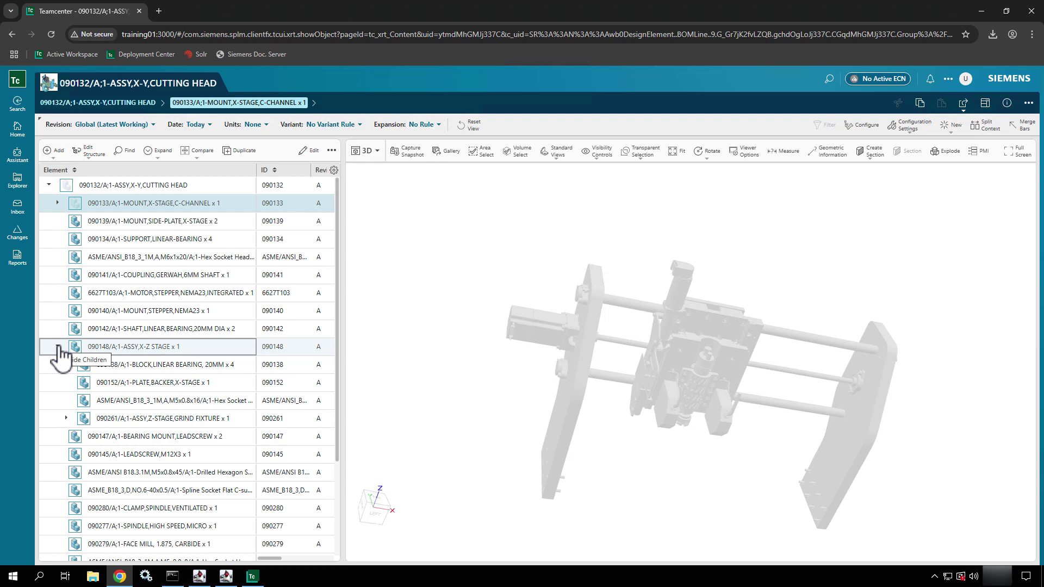
# - Return to the search results for Head, browse the list, and check which edit commands are available for the selected cap screw
pyautogui.click(17, 111)
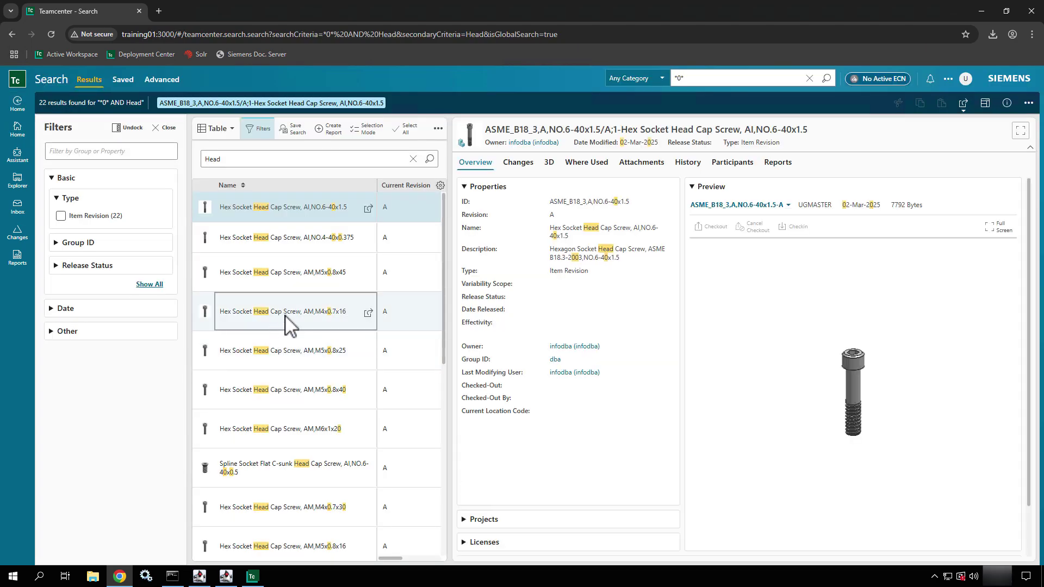
pyautogui.scroll(-10, 286, 317)
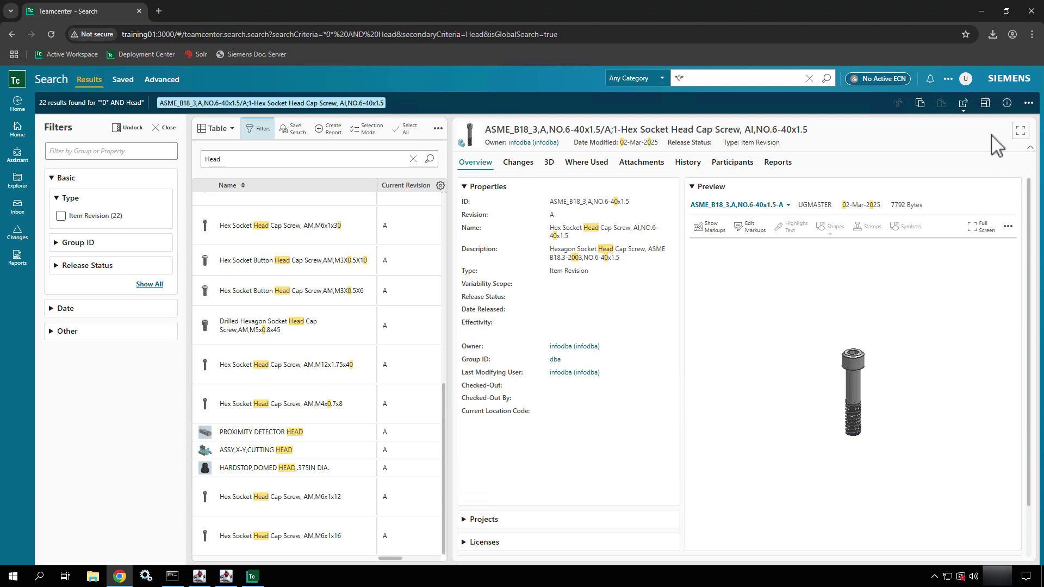
pyautogui.click(1029, 107)
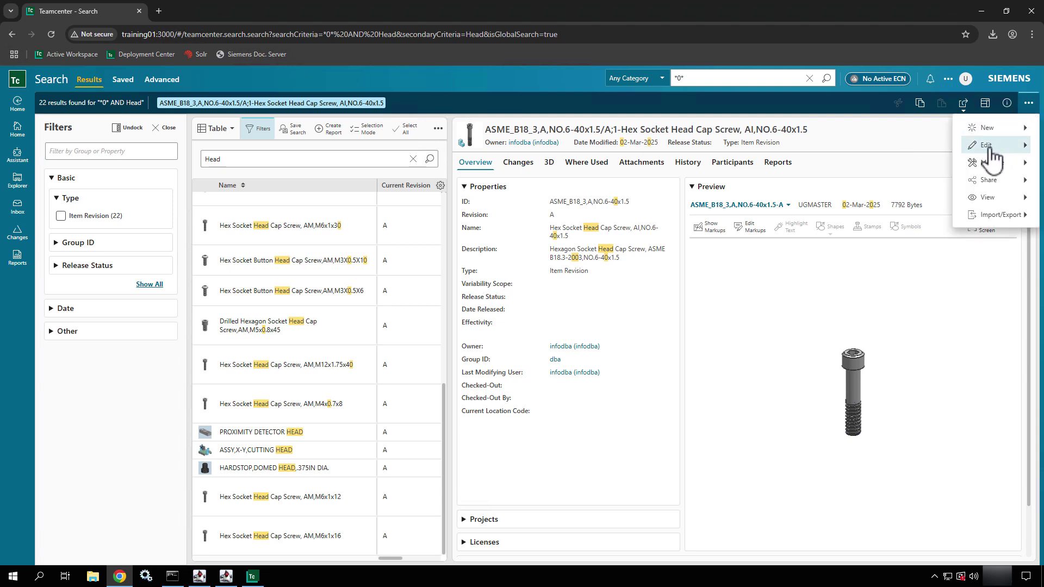
pyautogui.moveTo(990, 151)
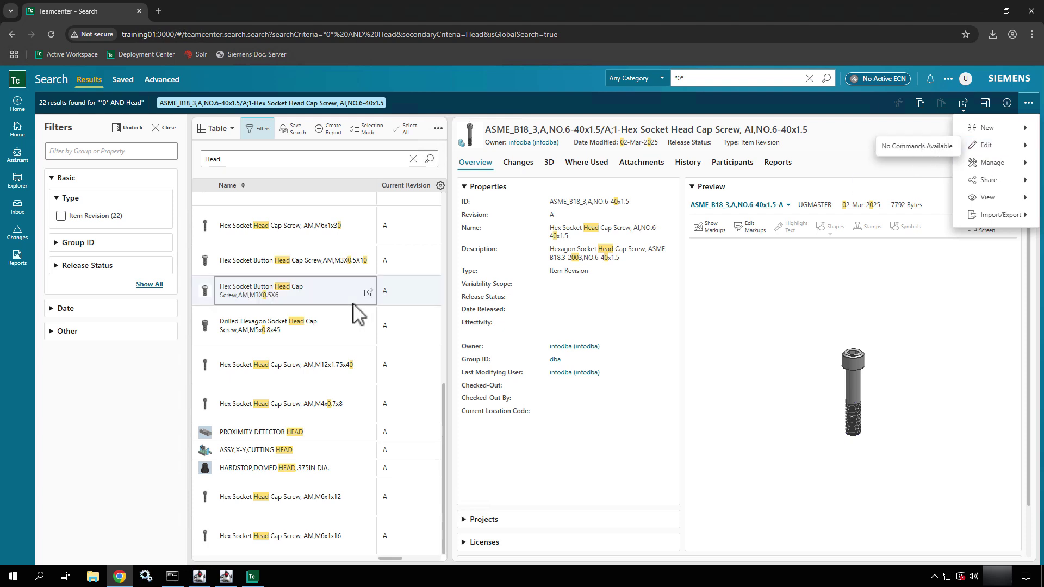
# - Open the 000024/A;1-My New Part revision from the contents of the Home folder in the Explorer
pyautogui.click(19, 188)
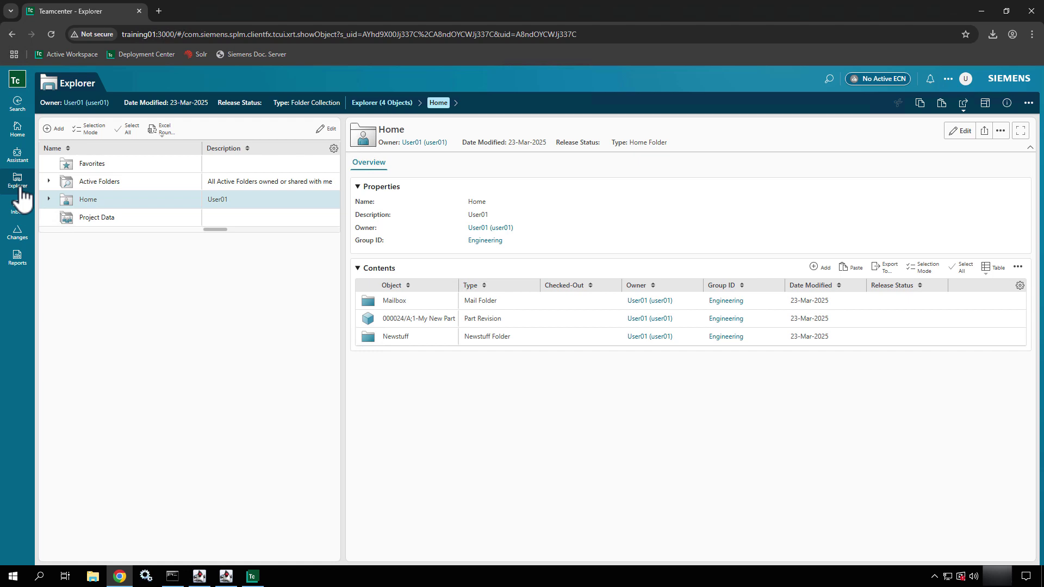
pyautogui.click(430, 315)
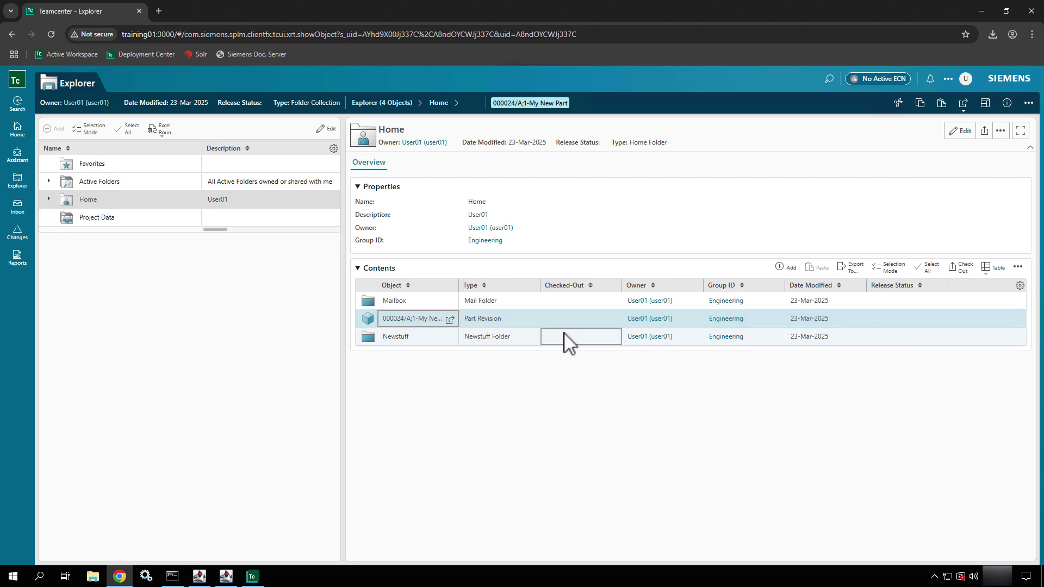
pyautogui.click(451, 319)
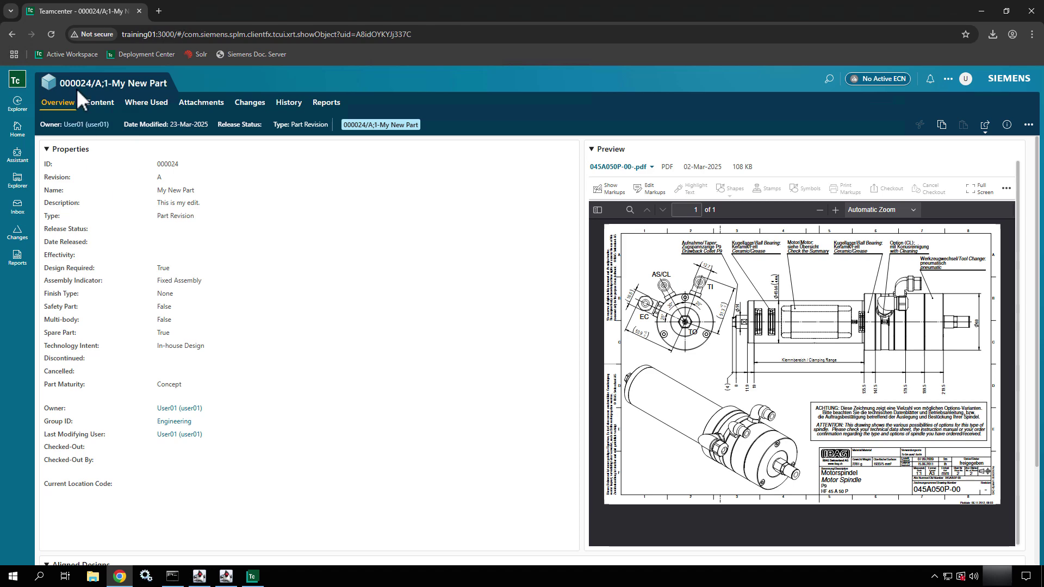
# - Check the part revision's content, set its name to "My New Part Again (going to be a bolt)" on the overview, and save the edits
pyautogui.click(103, 106)
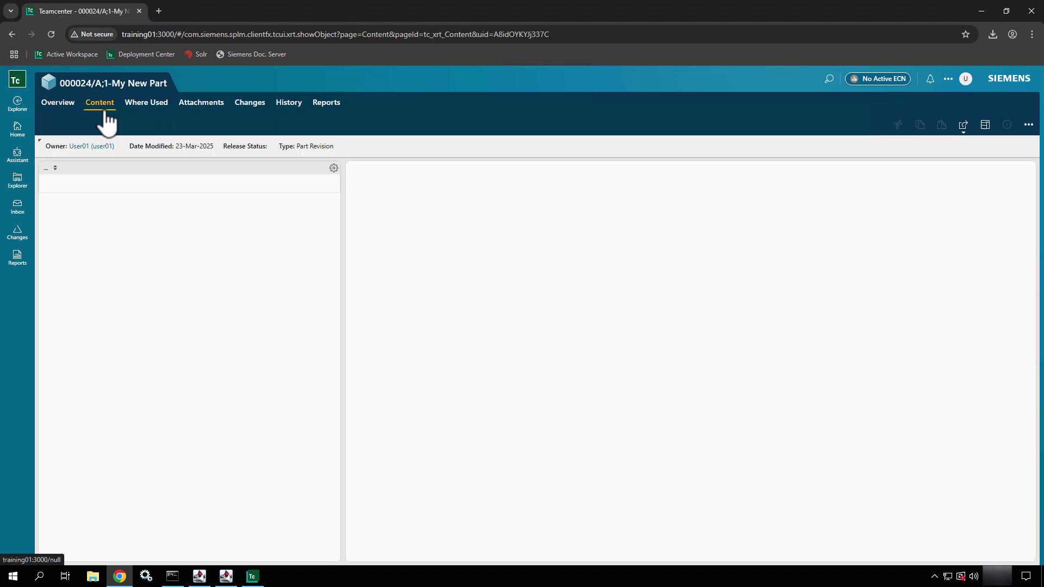
pyautogui.click(65, 104)
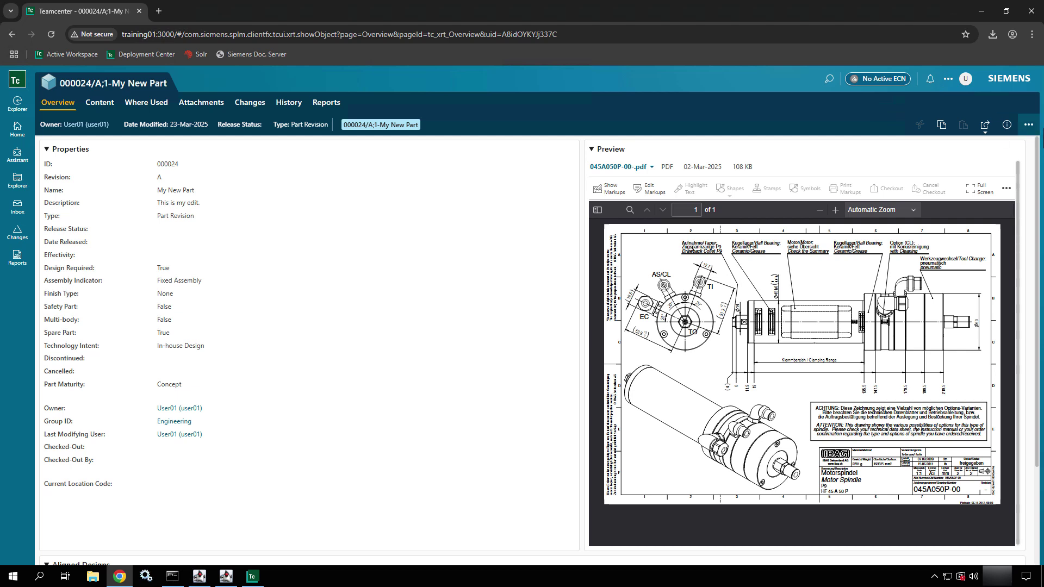
pyautogui.click(1028, 128)
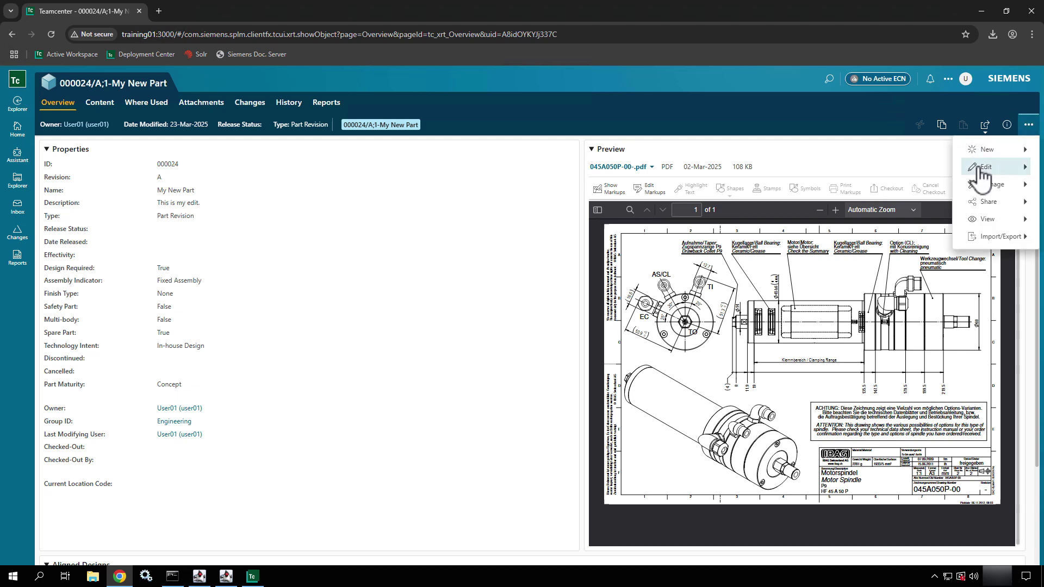
pyautogui.moveTo(986, 167)
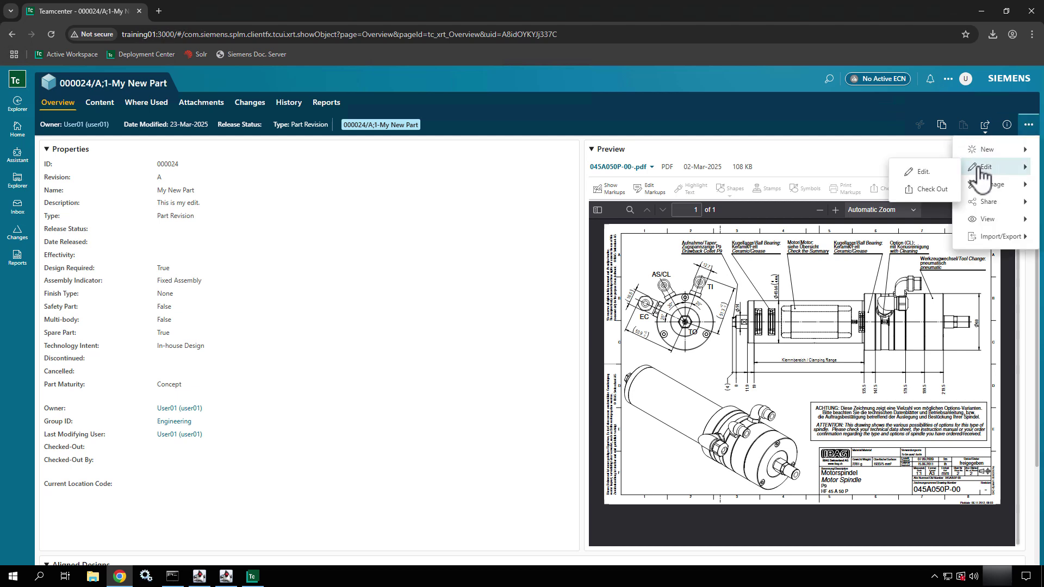
pyautogui.click(931, 174)
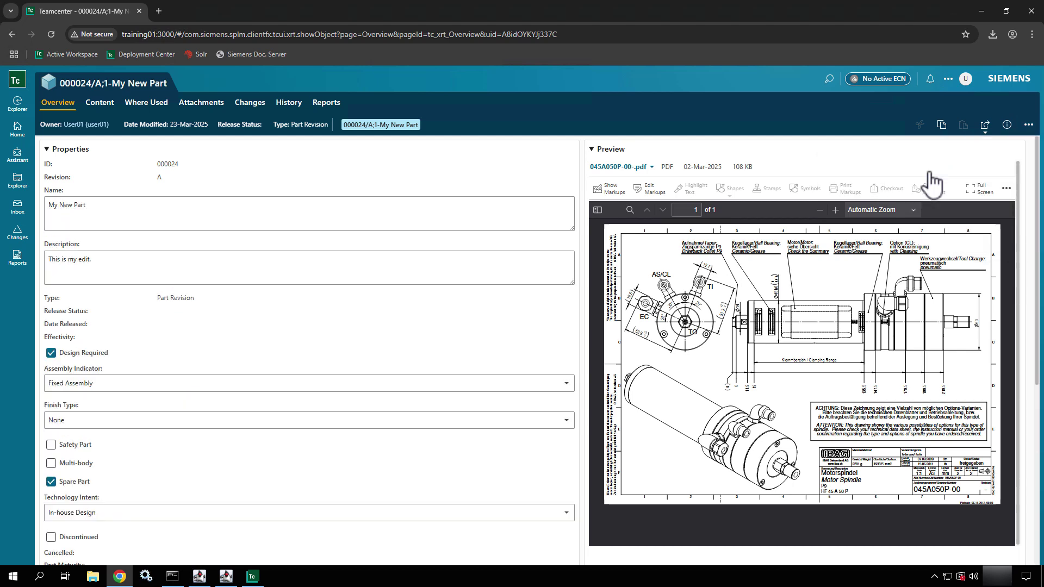
pyautogui.click(105, 205)
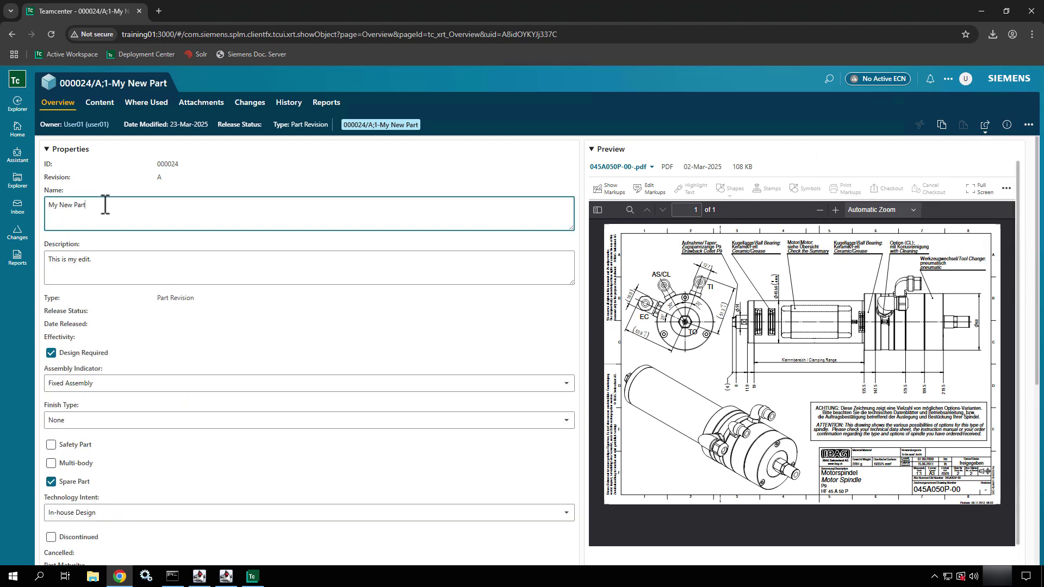
pyautogui.write('A')
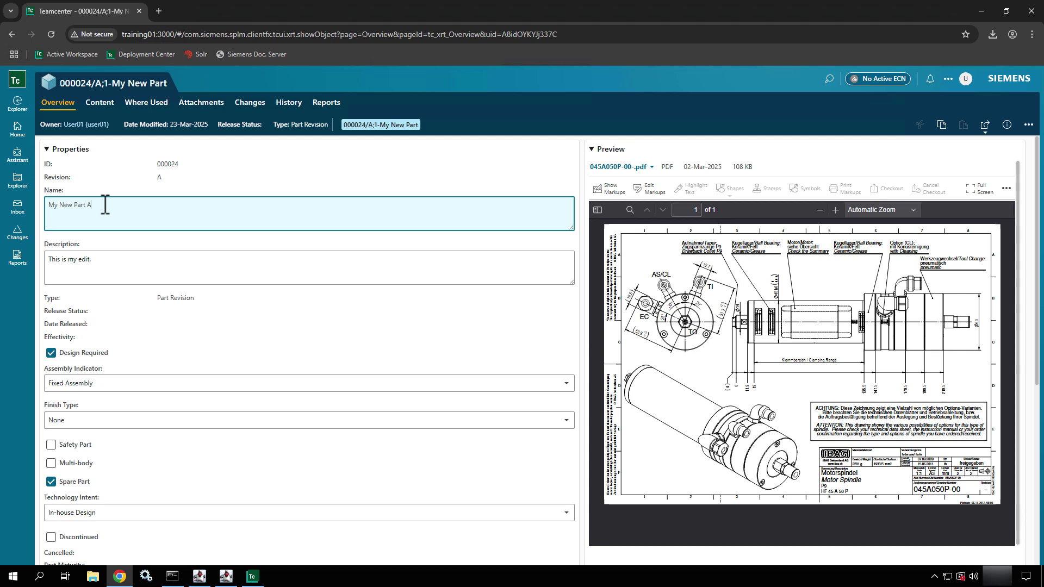
pyautogui.write('aain (going to be a bolt)')
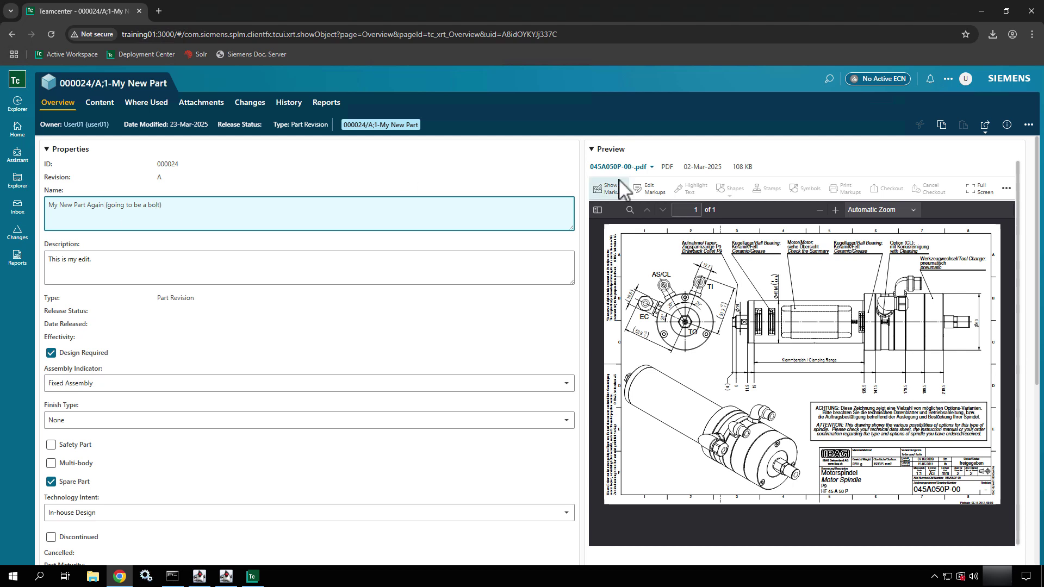
pyautogui.click(1028, 125)
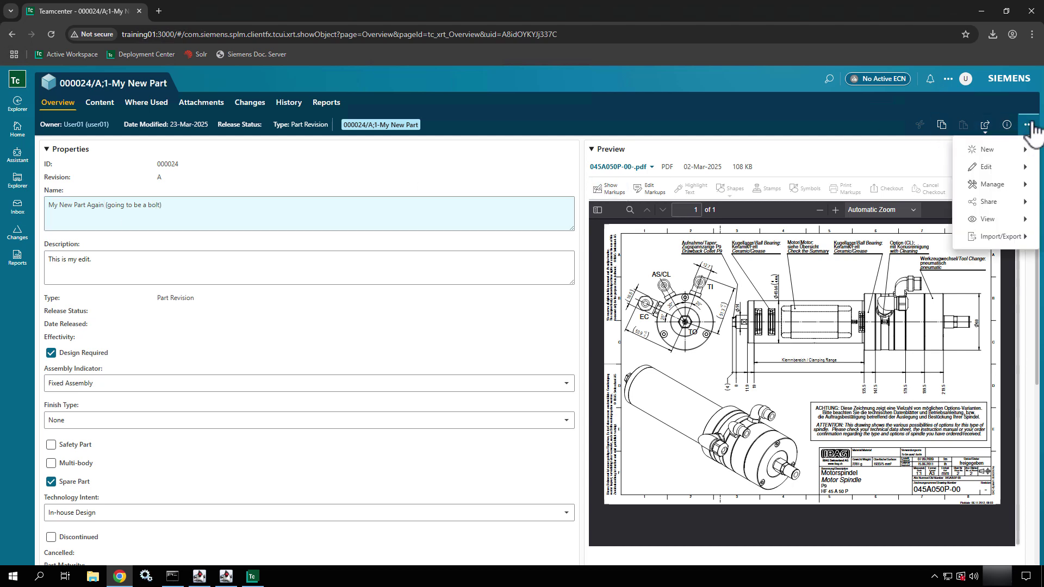
pyautogui.click(971, 169)
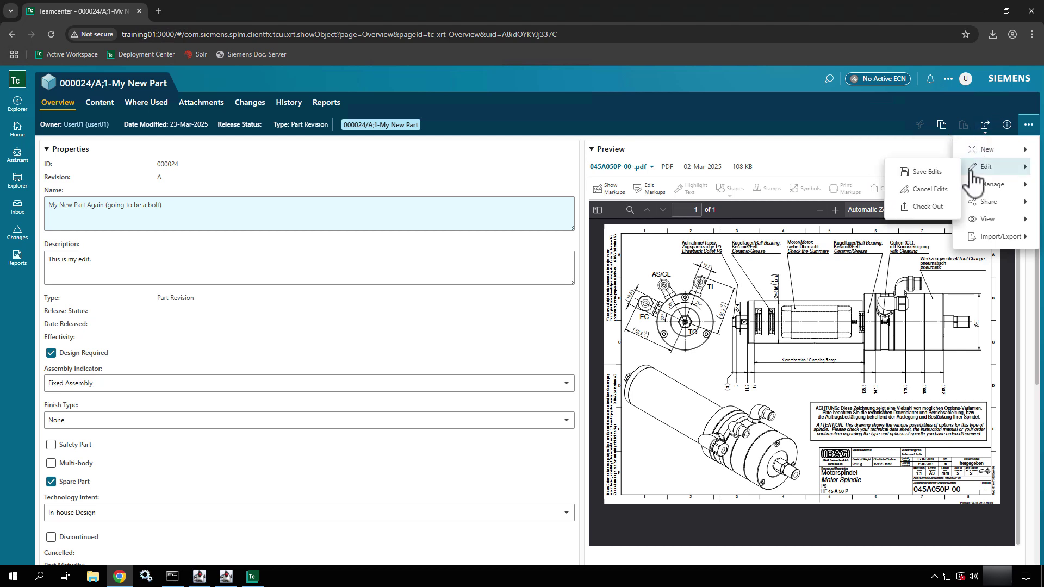
pyautogui.click(913, 177)
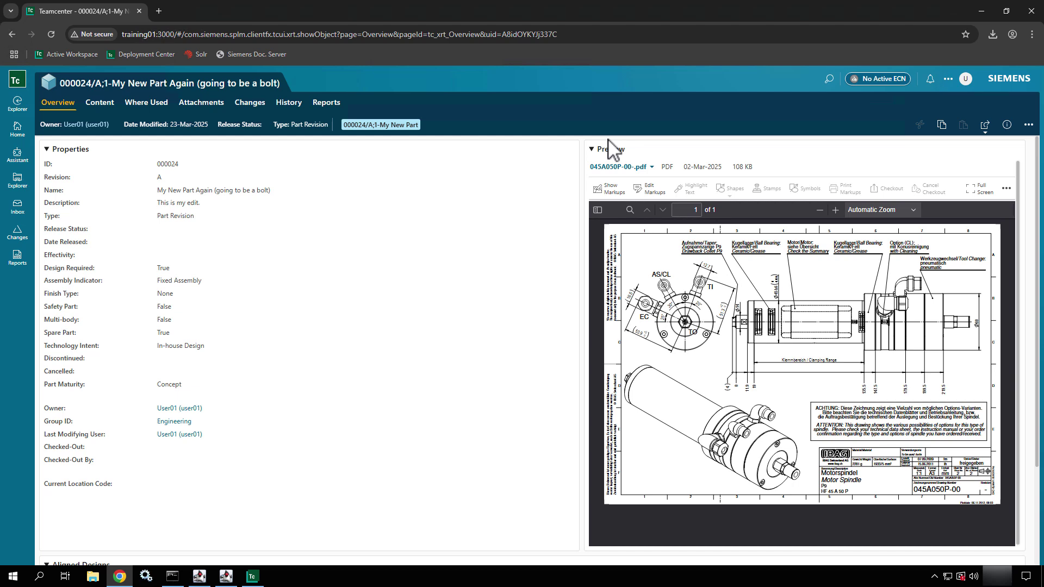
# - Review the part revision's overview, attachments, changes and where-used information, and select the 000024-My New Part reference
pyautogui.scroll(-2, 255, 300)
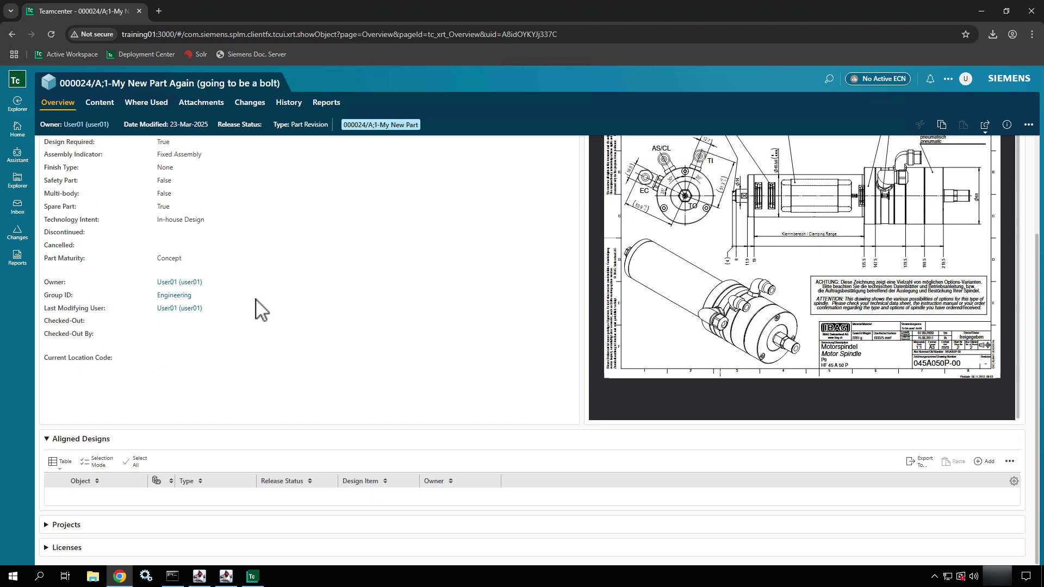
pyautogui.scroll(2, 256, 300)
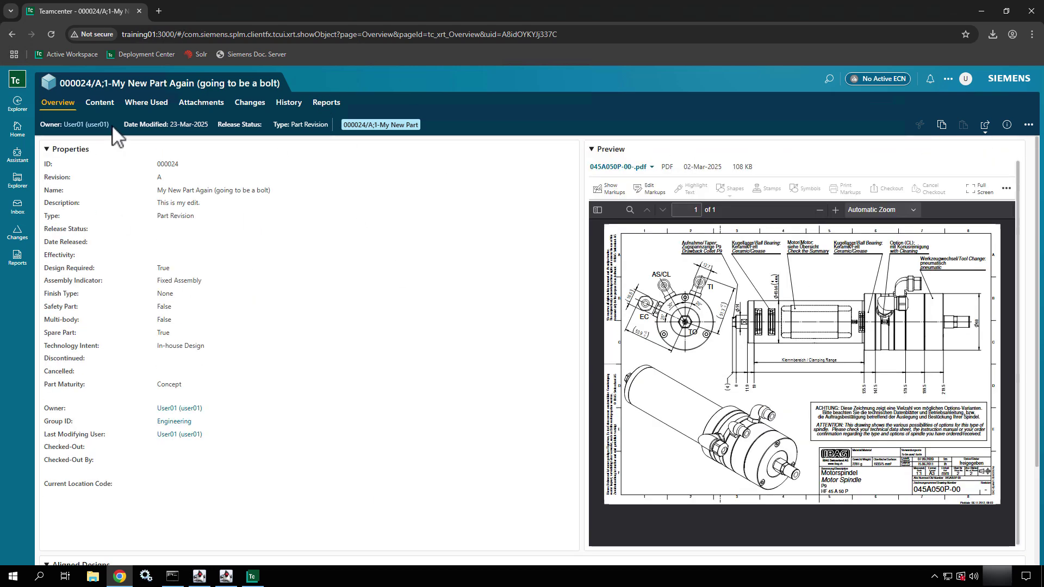
pyautogui.click(148, 109)
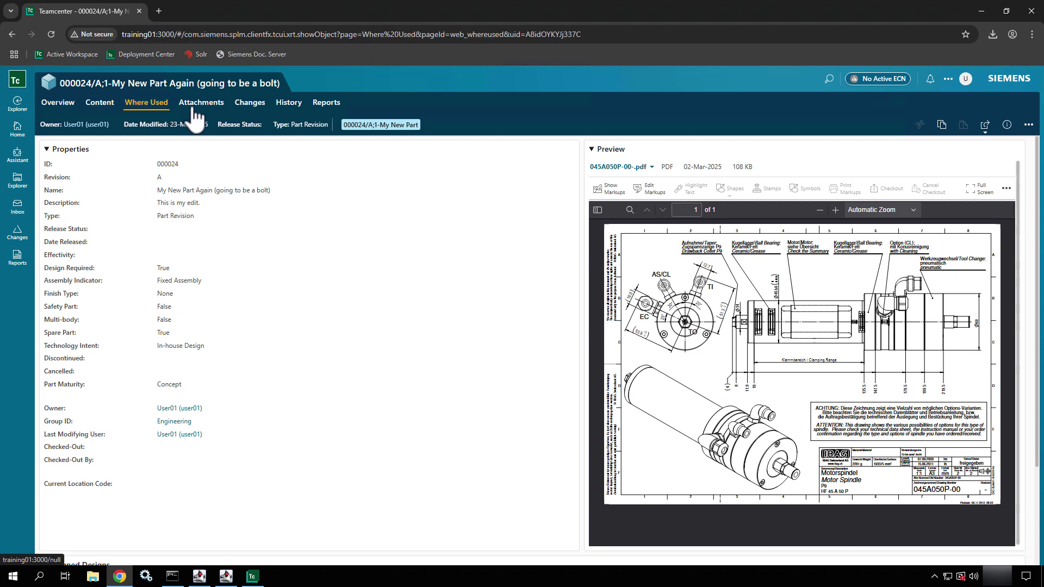
pyautogui.click(213, 111)
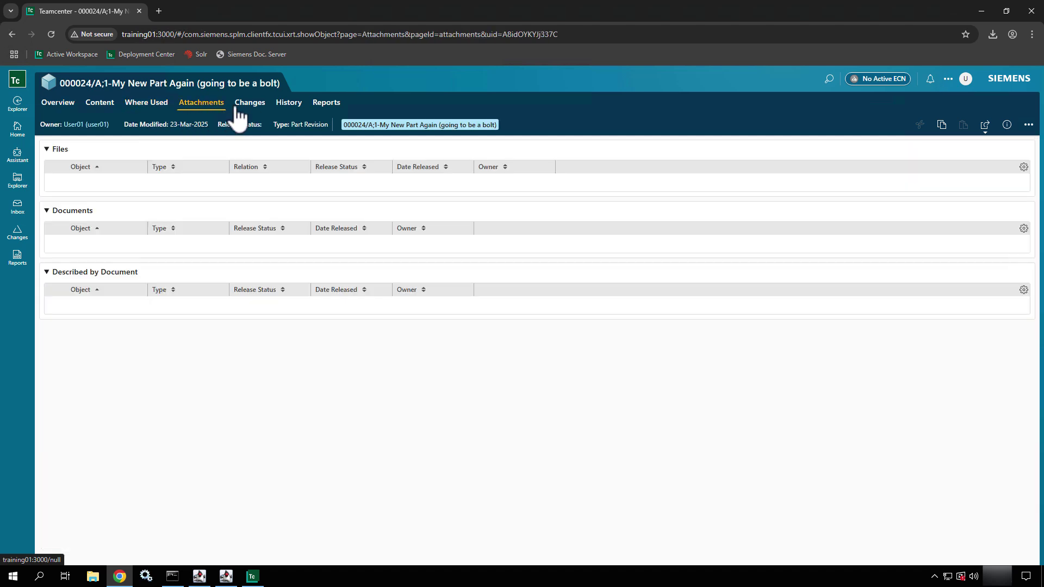
pyautogui.click(256, 109)
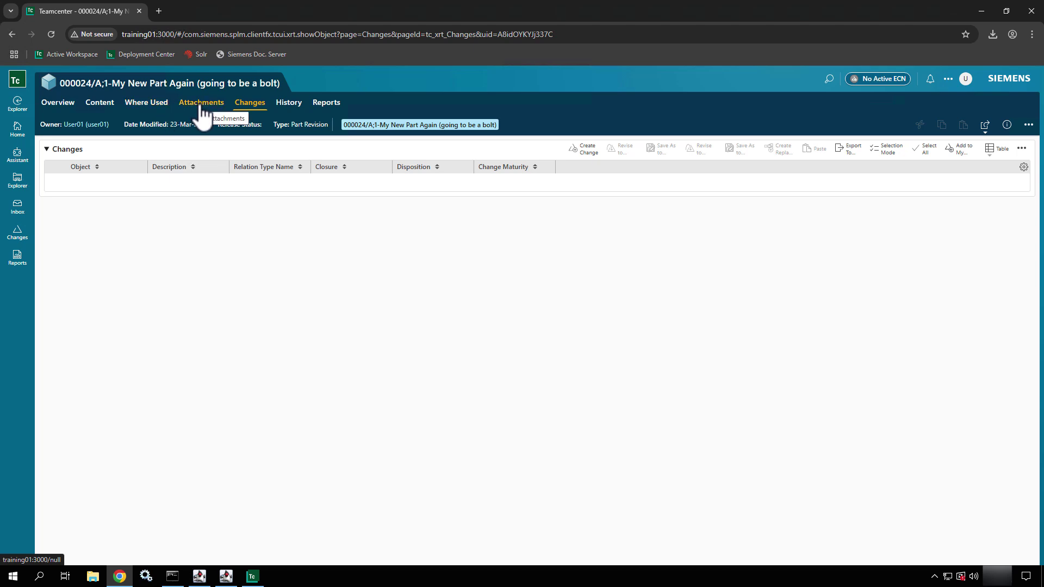
pyautogui.click(145, 108)
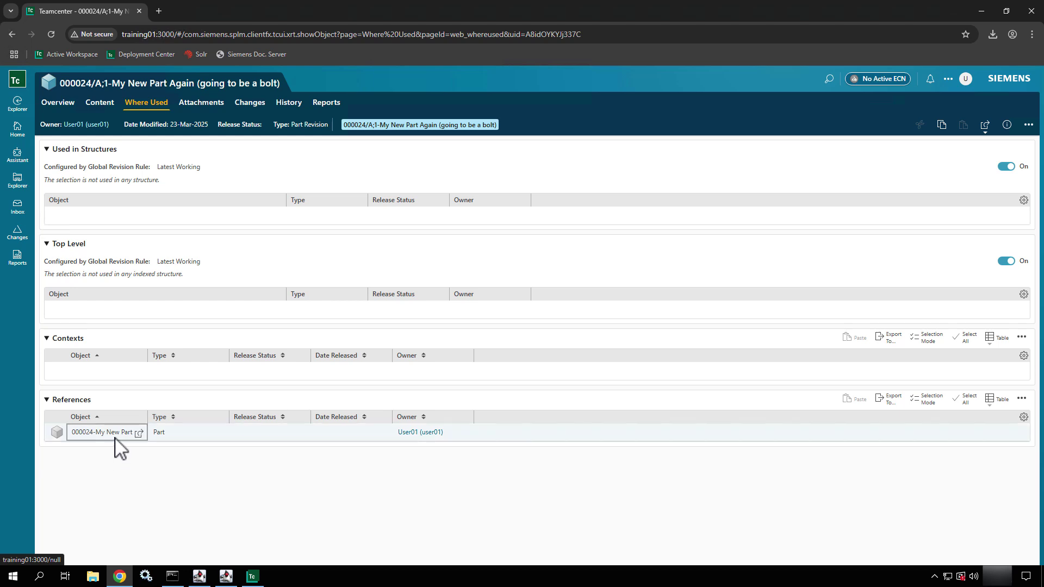
pyautogui.click(115, 438)
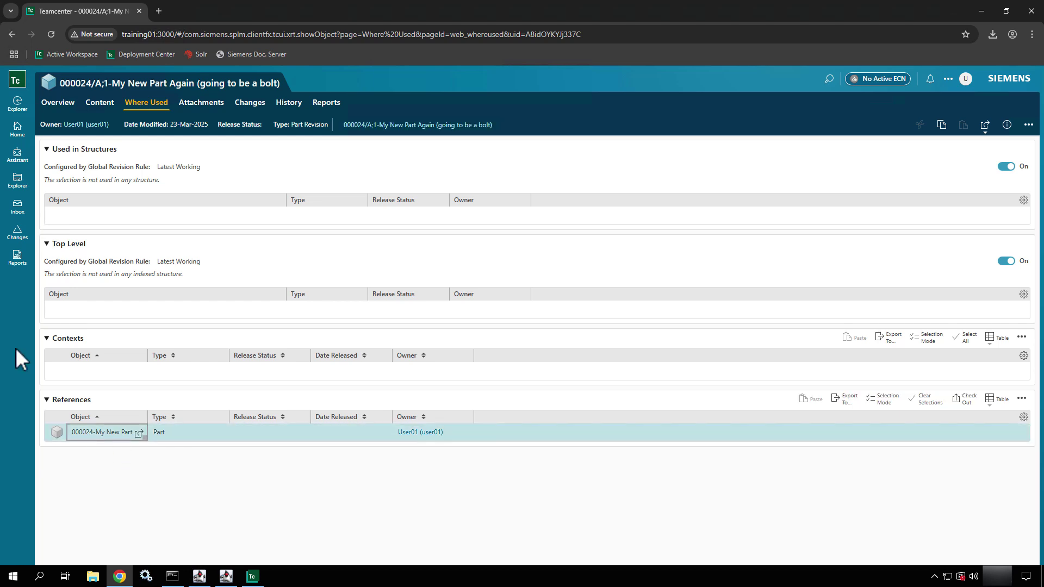
# - From the Head search results, trace where the AM,M4x0.7x16 cap screw is used up to the 090130 ASSY,GRINDING,CUSTOM assembly
pyautogui.click(20, 112)
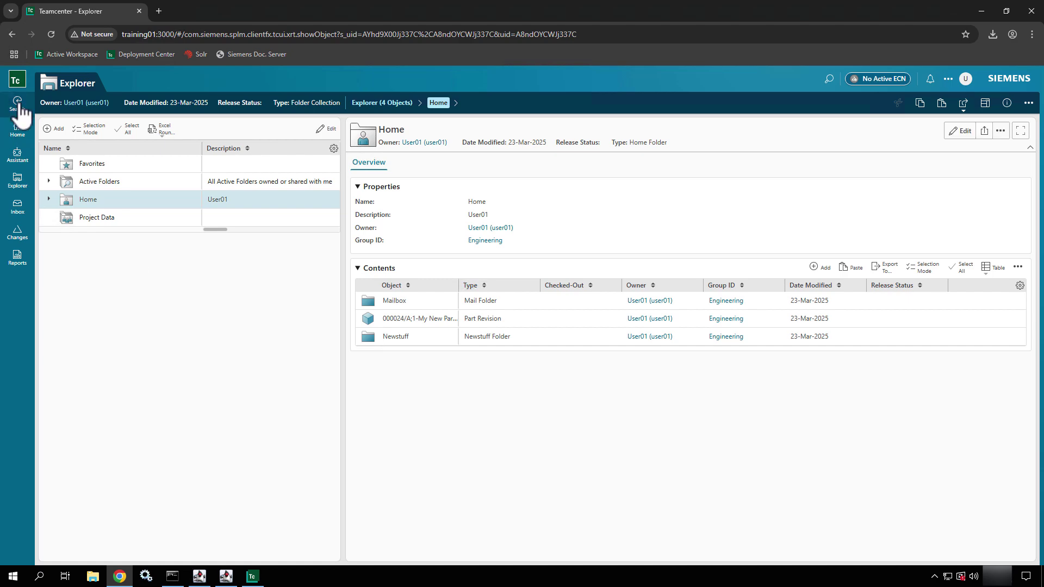
pyautogui.click(21, 107)
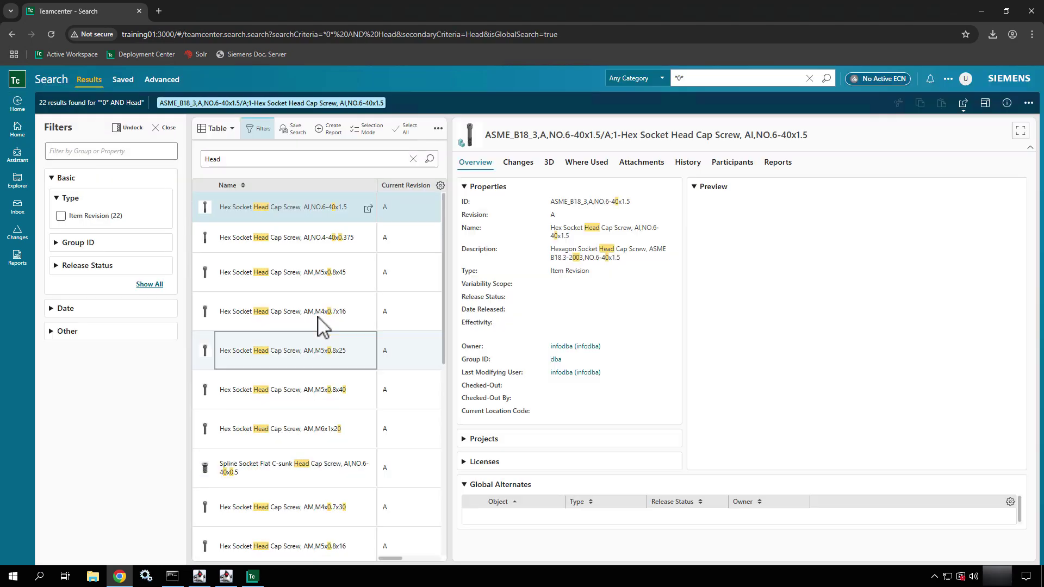
pyautogui.click(312, 318)
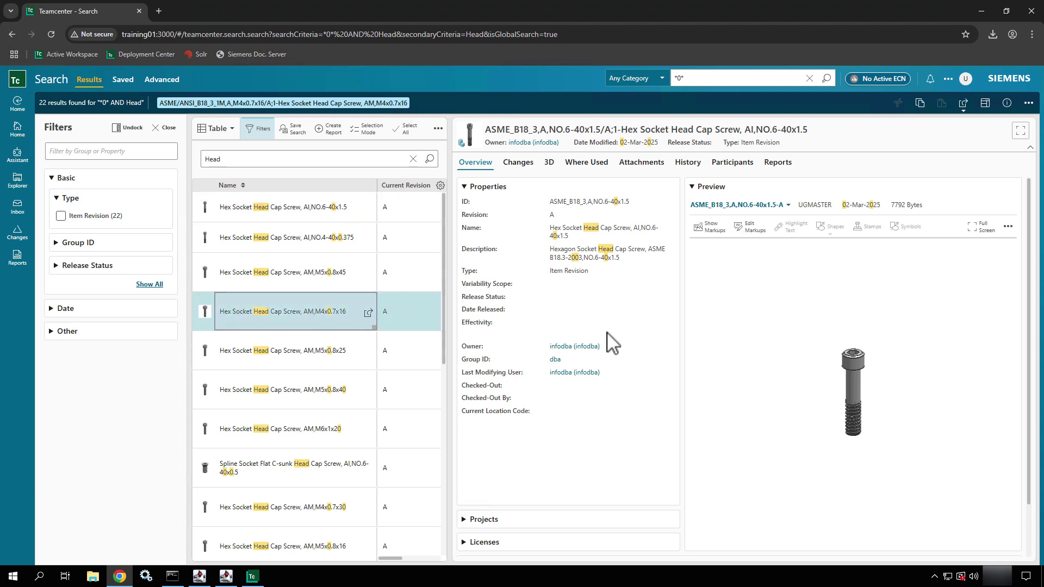
pyautogui.click(586, 164)
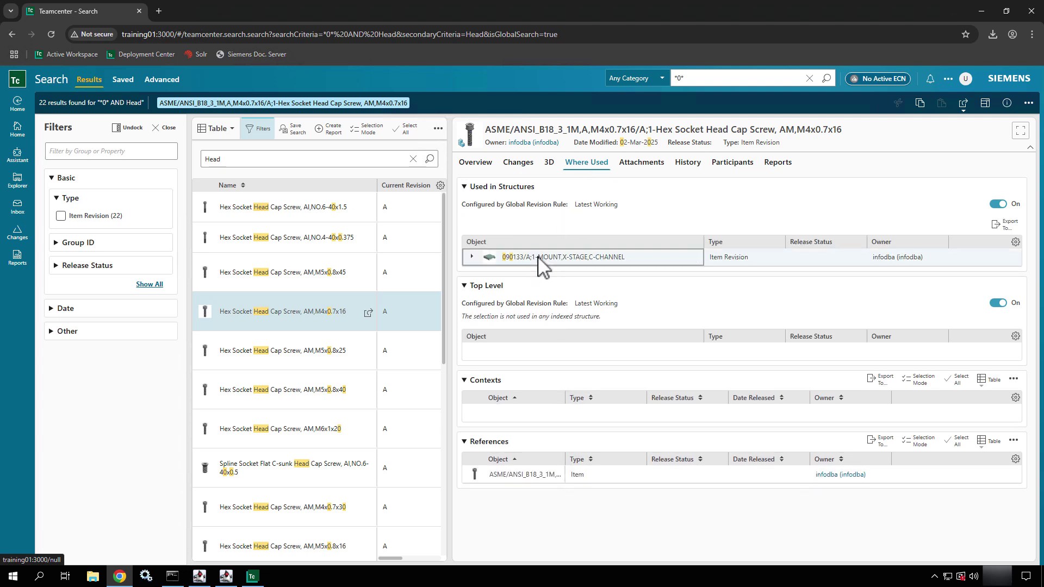
pyautogui.click(522, 265)
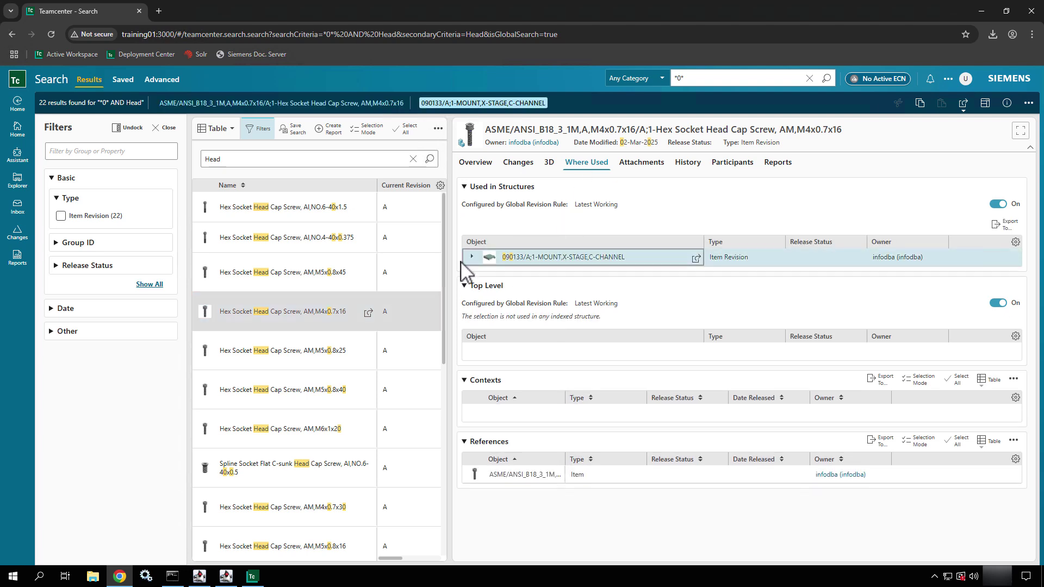
pyautogui.click(472, 258)
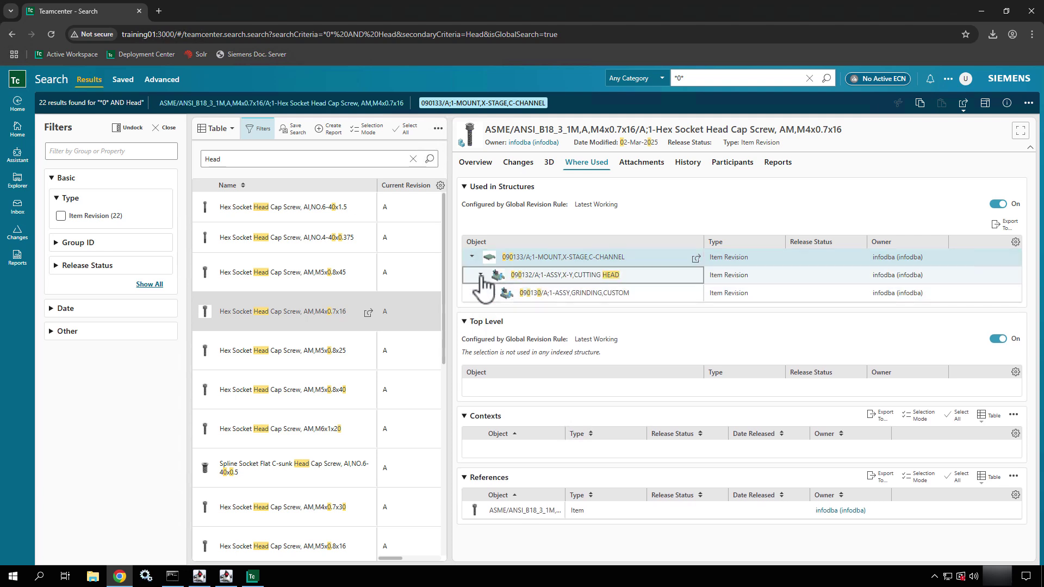
pyautogui.click(480, 275)
pyautogui.click(540, 293)
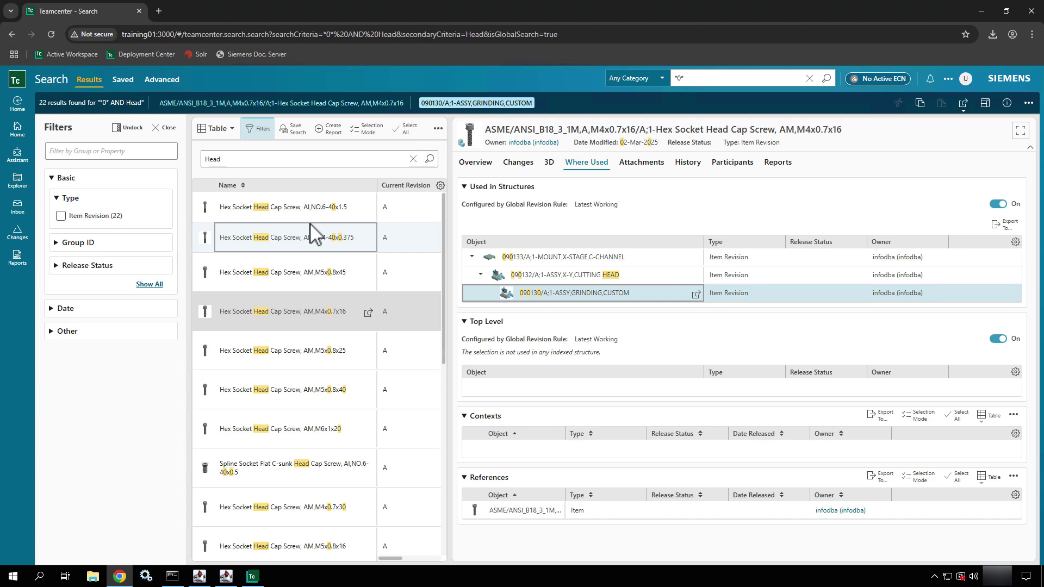
# - Return to the Home folder contents in the Explorer
pyautogui.click(18, 185)
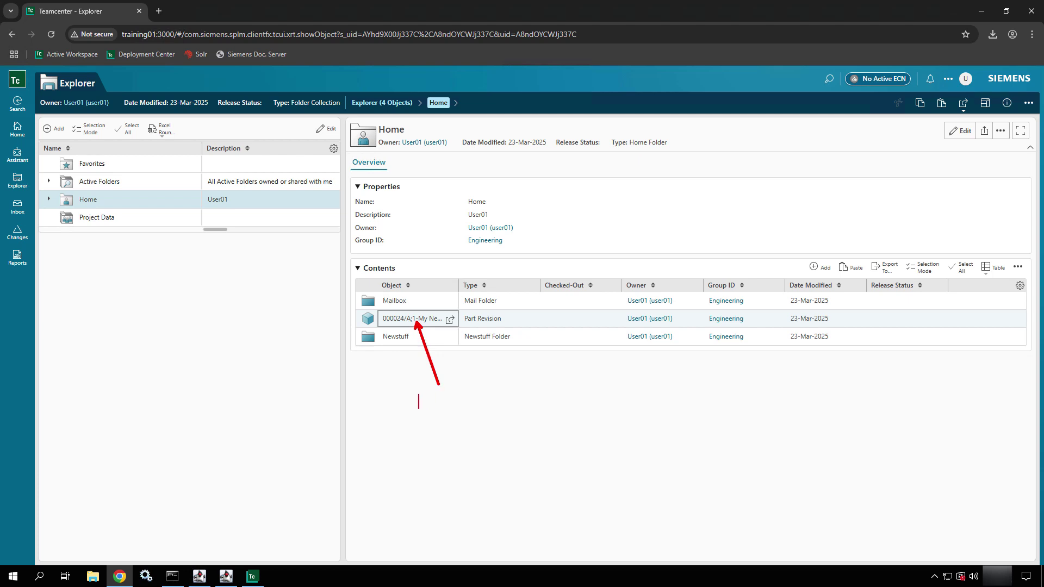
pyautogui.write('SHORTCUT')
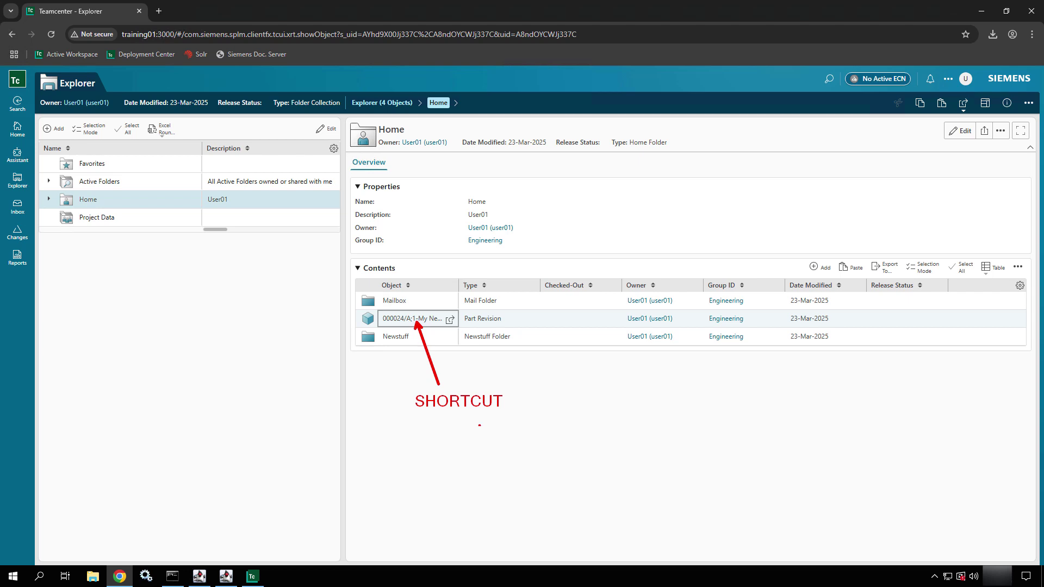
pyautogui.moveTo(472, 420); pyautogui.dragTo(494, 501)
pyautogui.write('tDatabase')
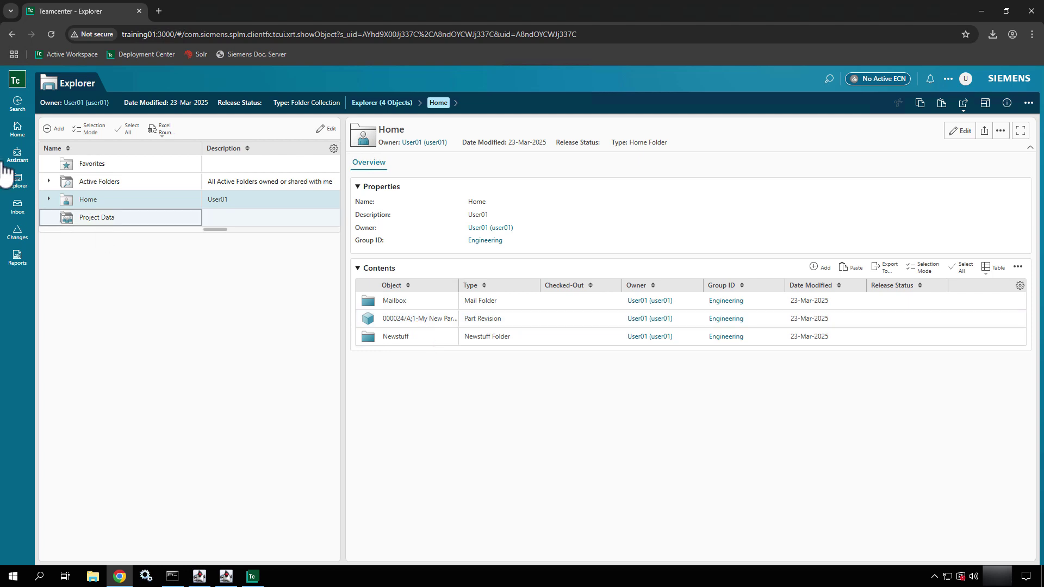
# - Cut the 000024/A;1-My New Part Again (going to be a bolt) revision from the Home folder and paste it into the Newstuff folder
pyautogui.click(409, 321)
pyautogui.rightClick(410, 320)
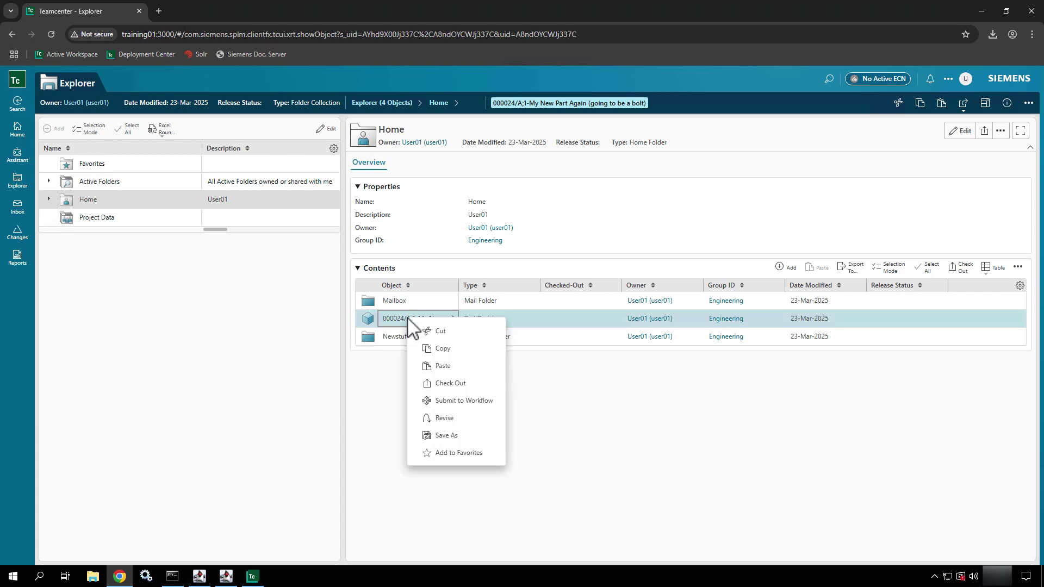
pyautogui.click(440, 333)
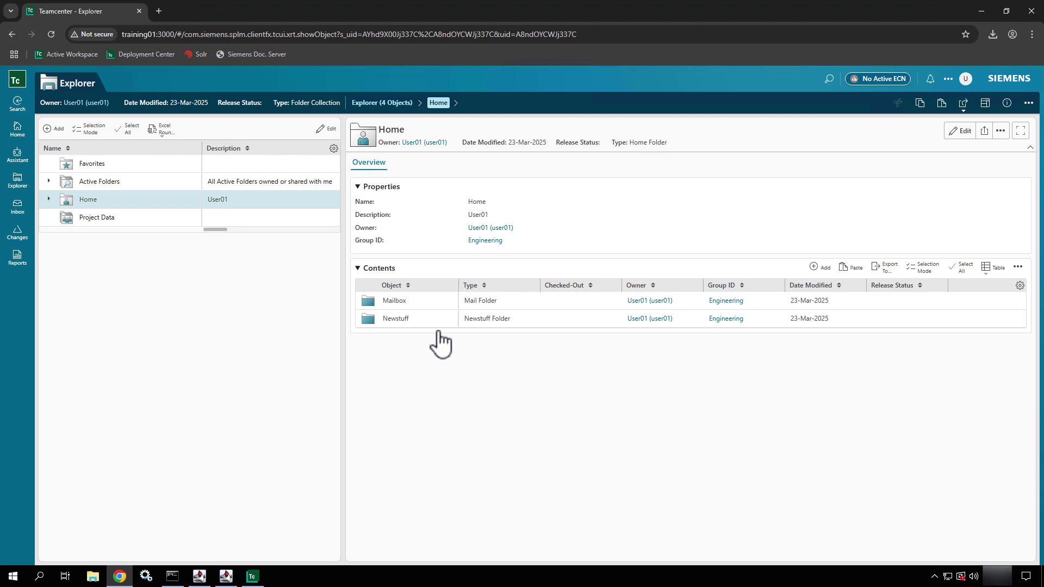
pyautogui.click(101, 199)
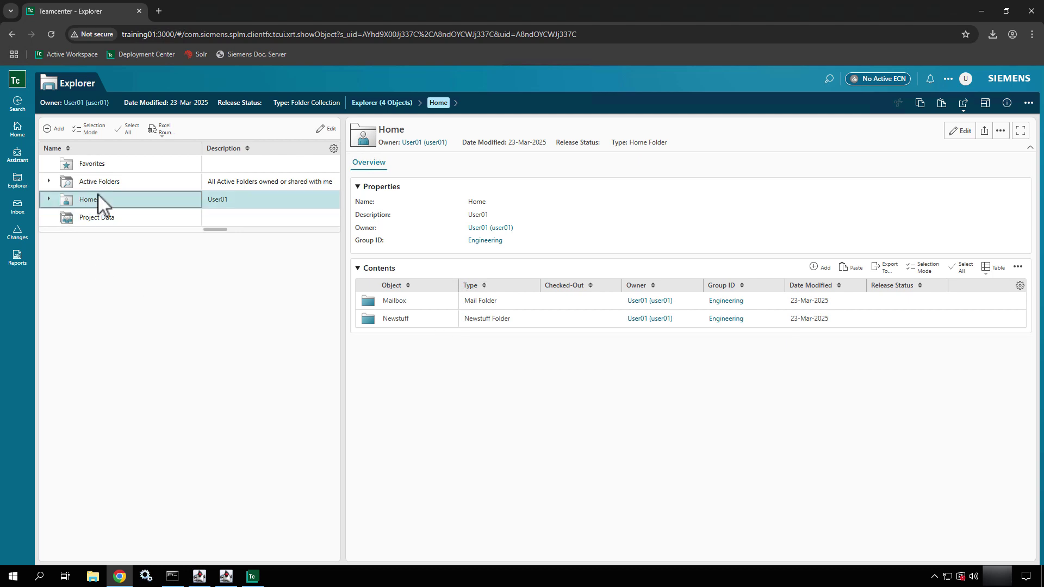
pyautogui.click(49, 199)
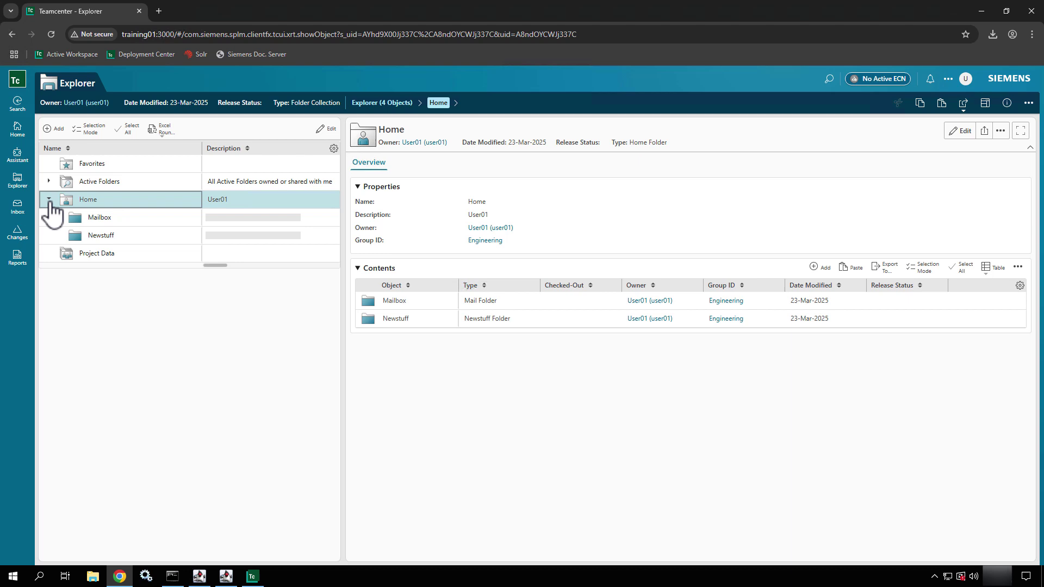
pyautogui.click(120, 238)
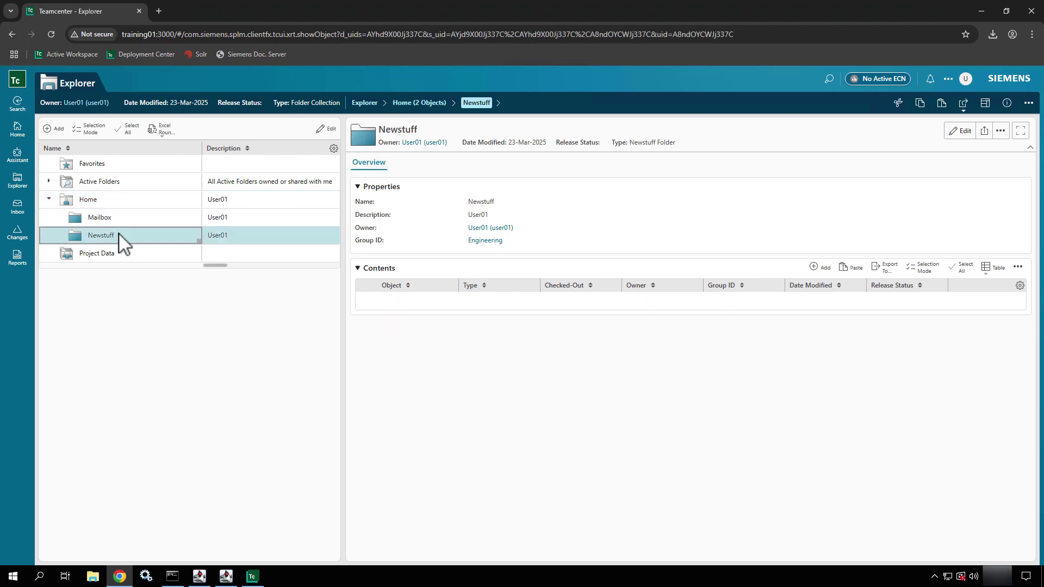
pyautogui.rightClick(119, 234)
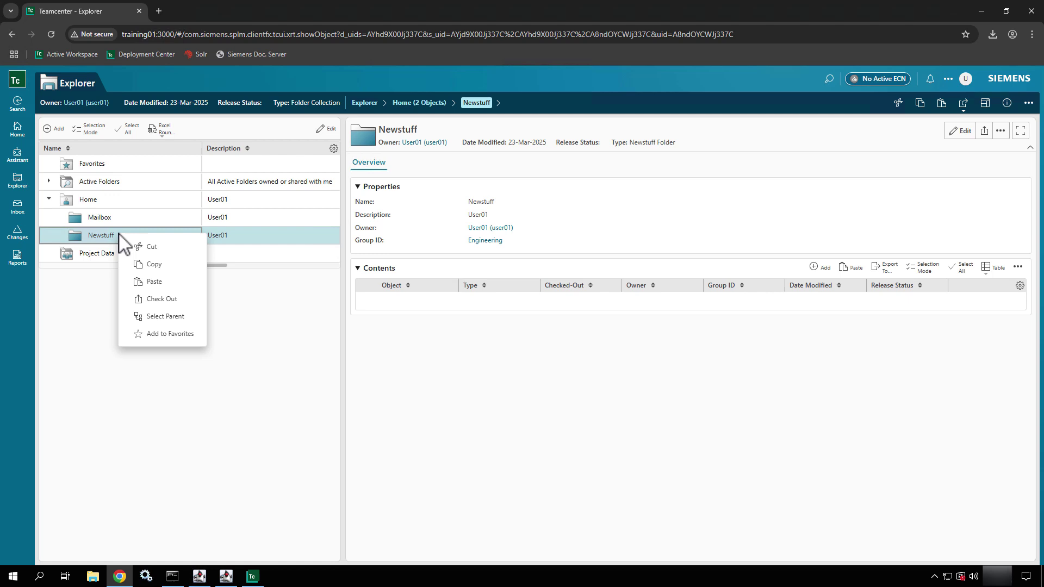
pyautogui.click(144, 283)
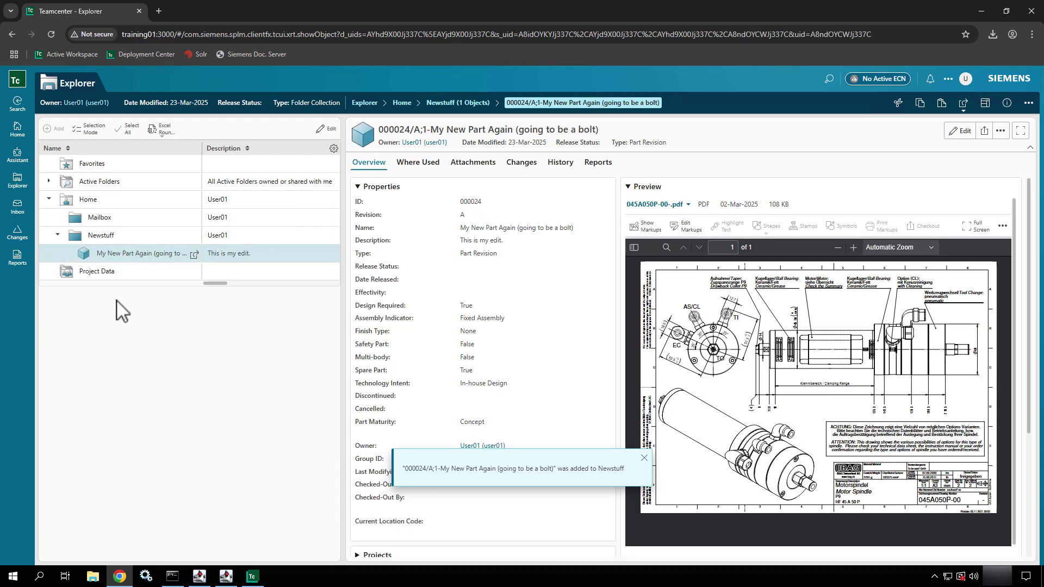
# - Copy the 000024/A;1-My New Part Again (going to be a bolt) revision from Newstuff and paste it into the Home folder
pyautogui.rightClick(136, 255)
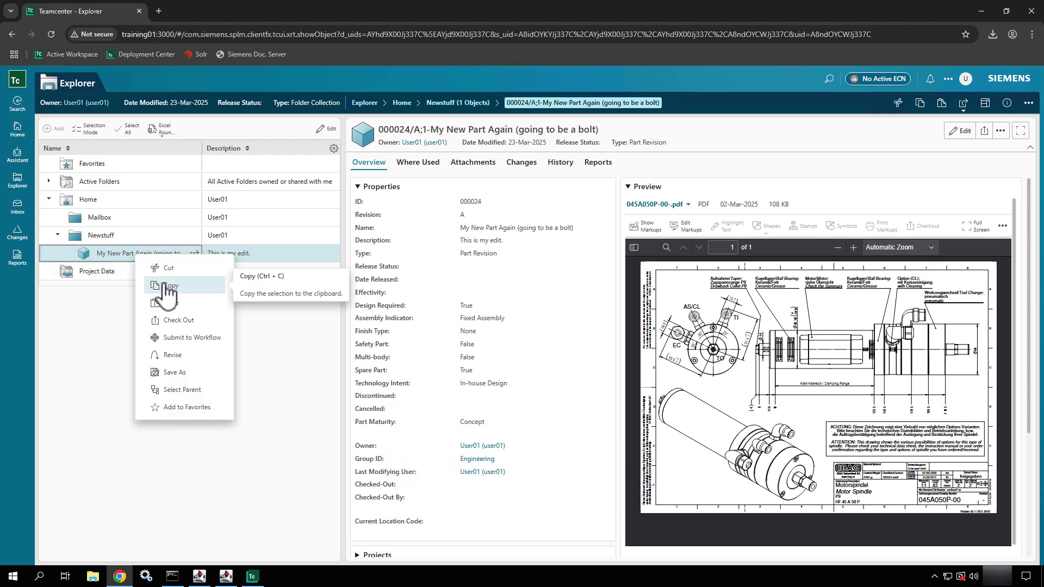
pyautogui.click(168, 289)
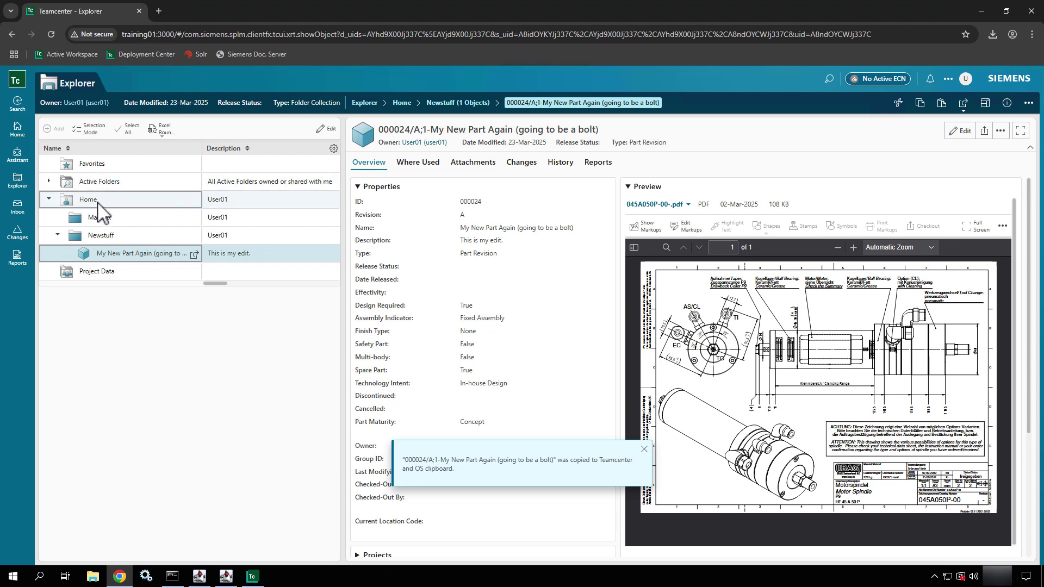
pyautogui.click(98, 209)
pyautogui.rightClick(97, 209)
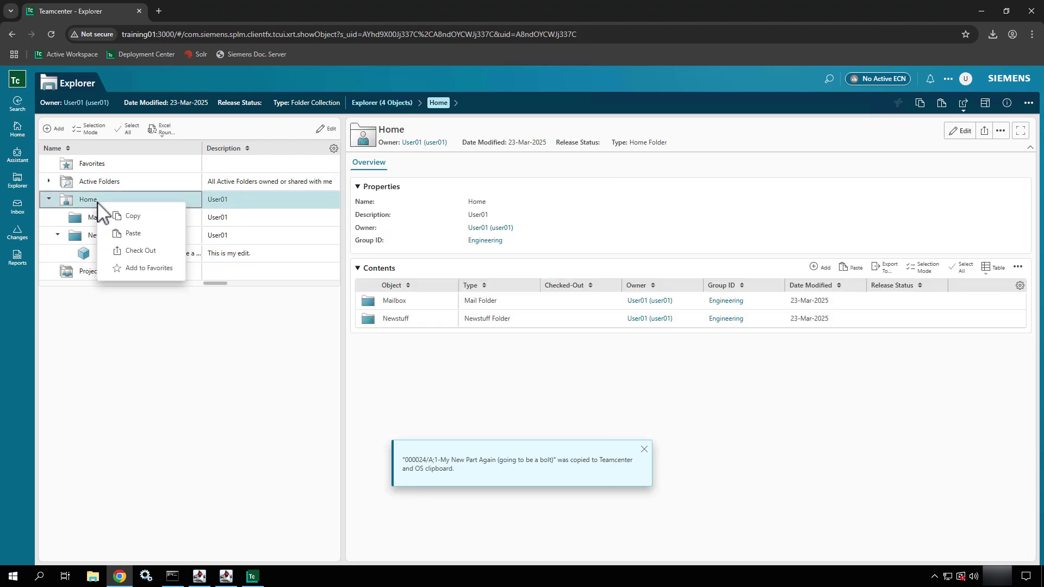
pyautogui.click(129, 245)
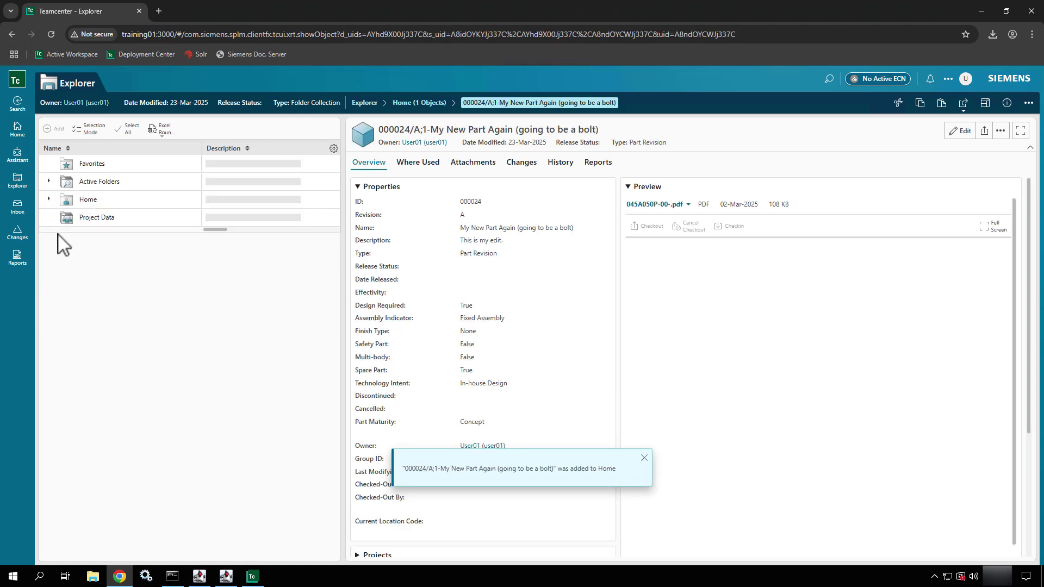
pyautogui.click(49, 199)
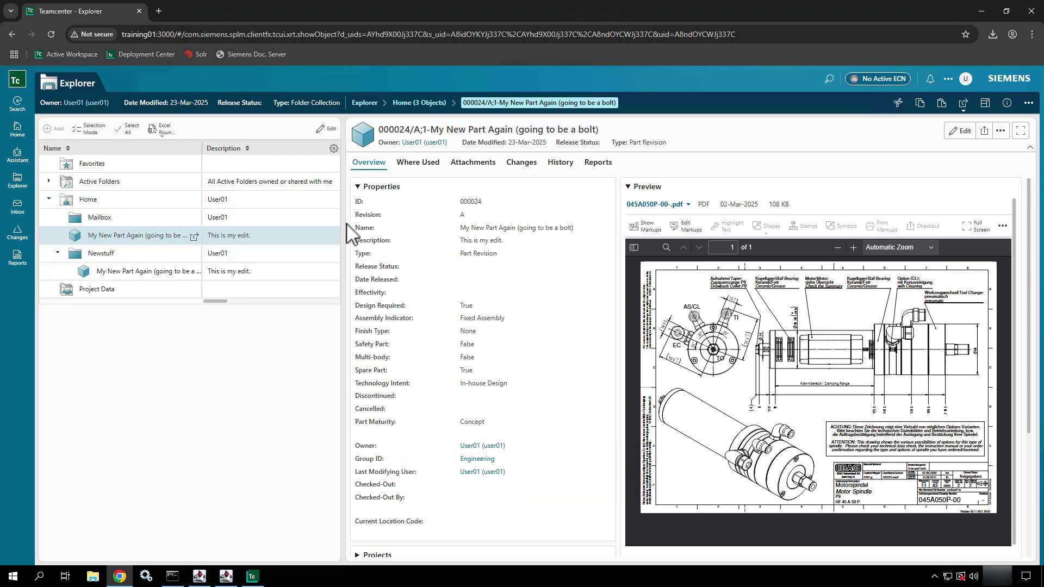
# - Widen the folder list to show more columns and check out the My New Part Again revision placed directly in Home
pyautogui.moveTo(343, 234); pyautogui.dragTo(696, 285)
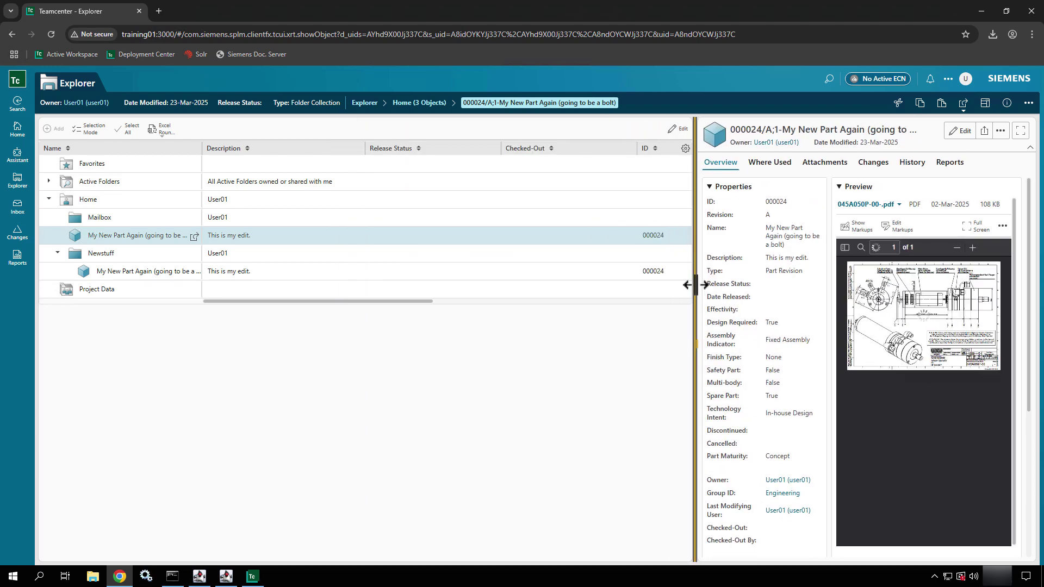
pyautogui.click(524, 230)
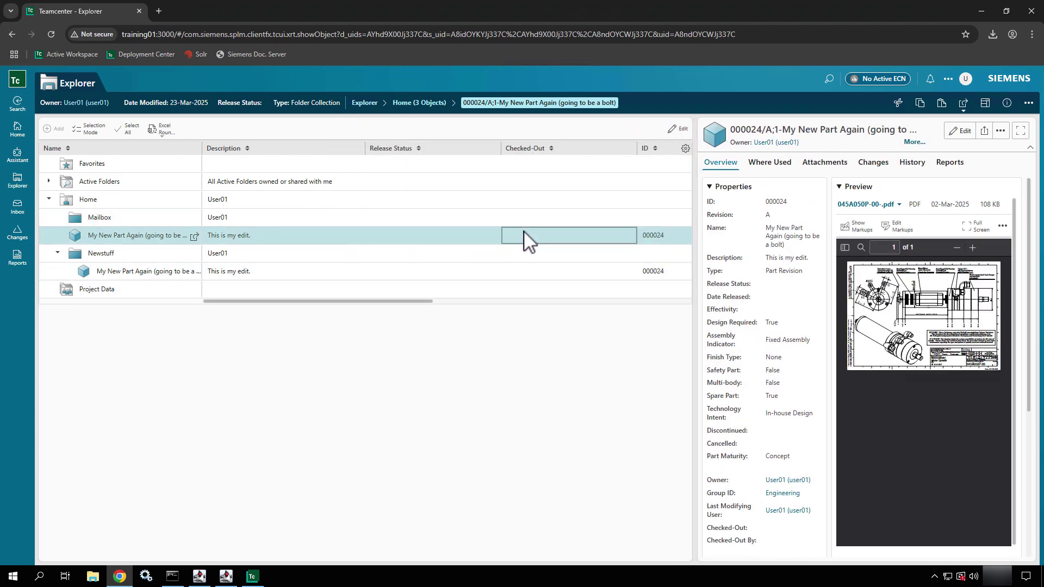
pyautogui.click(652, 238)
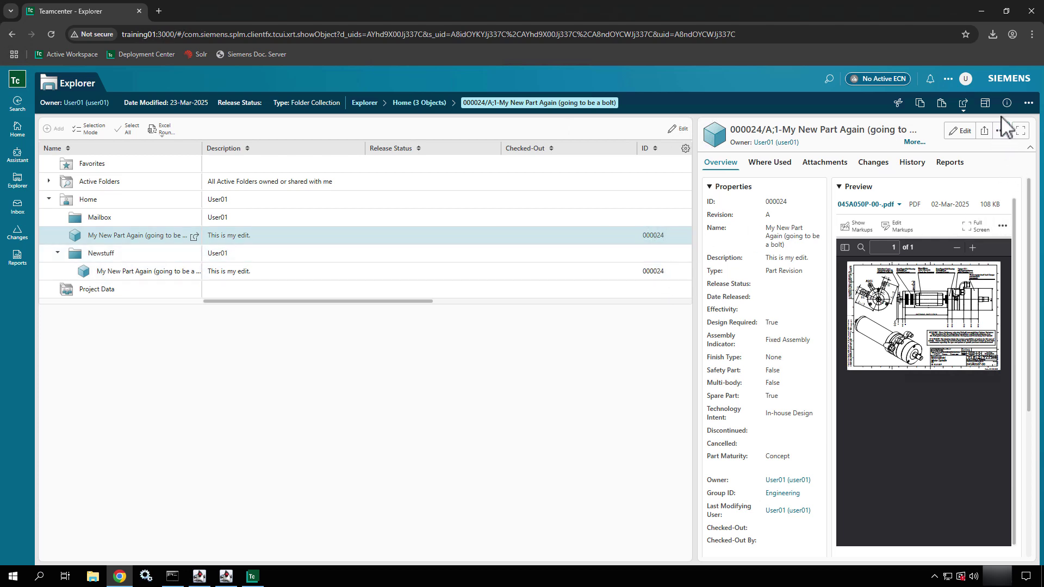
pyautogui.click(1028, 104)
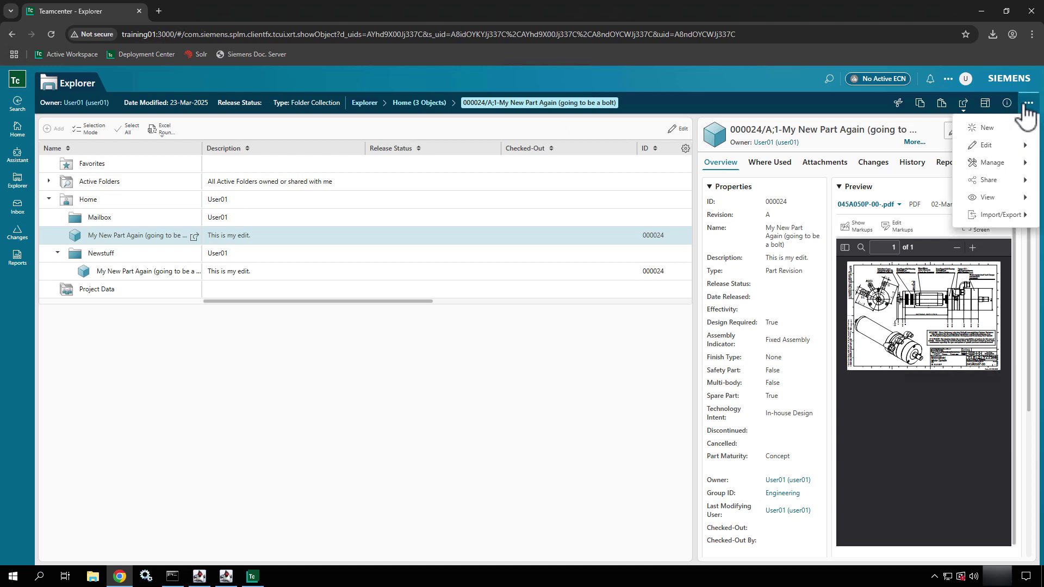
pyautogui.click(987, 148)
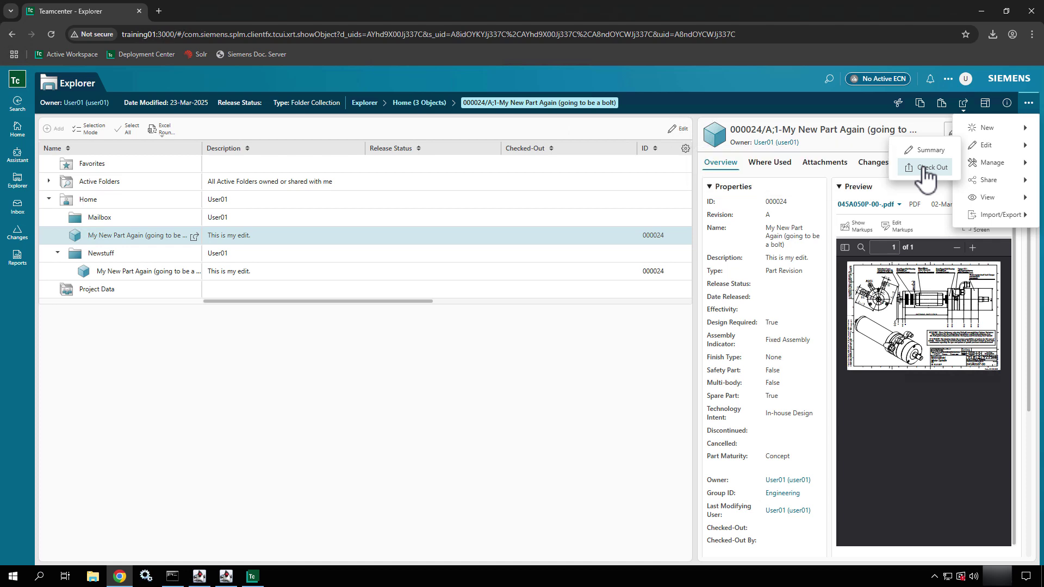
pyautogui.click(924, 167)
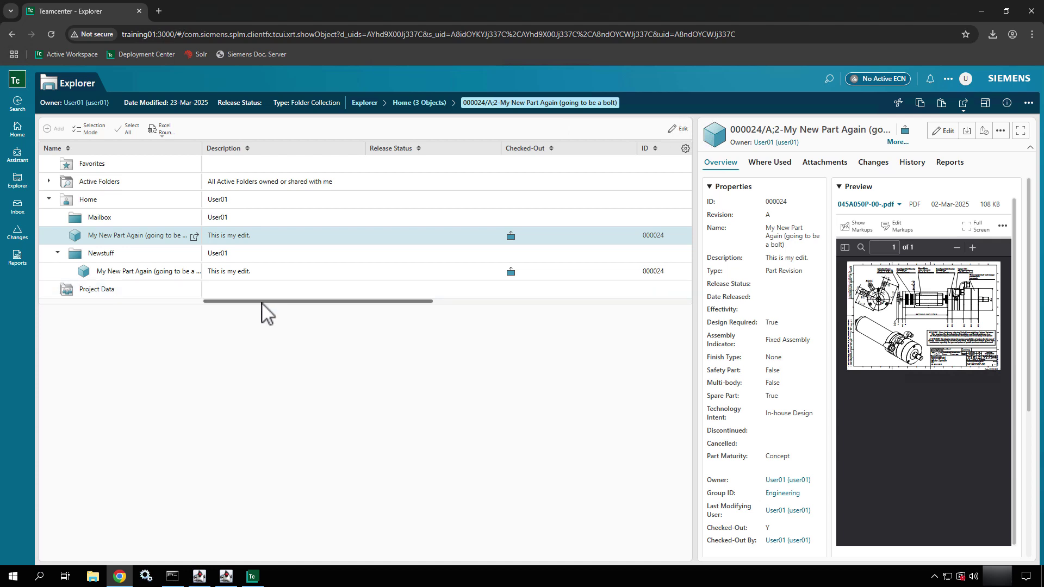
# - Cut the checked-out 000024/A;2-My New Part Again revision from the Home folder, leaving the reference in Newstuff
pyautogui.click(193, 239)
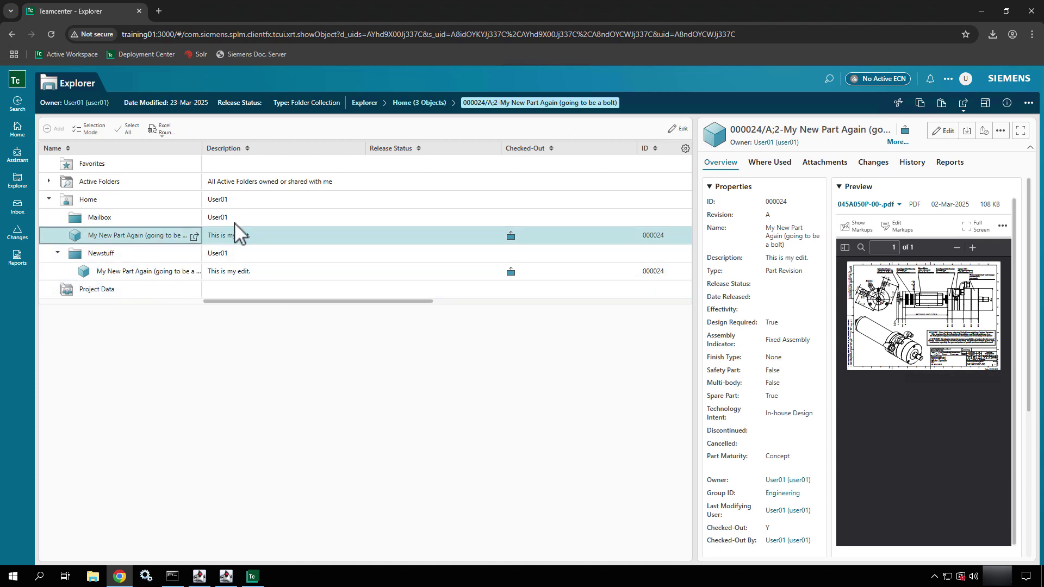
pyautogui.click(527, 235)
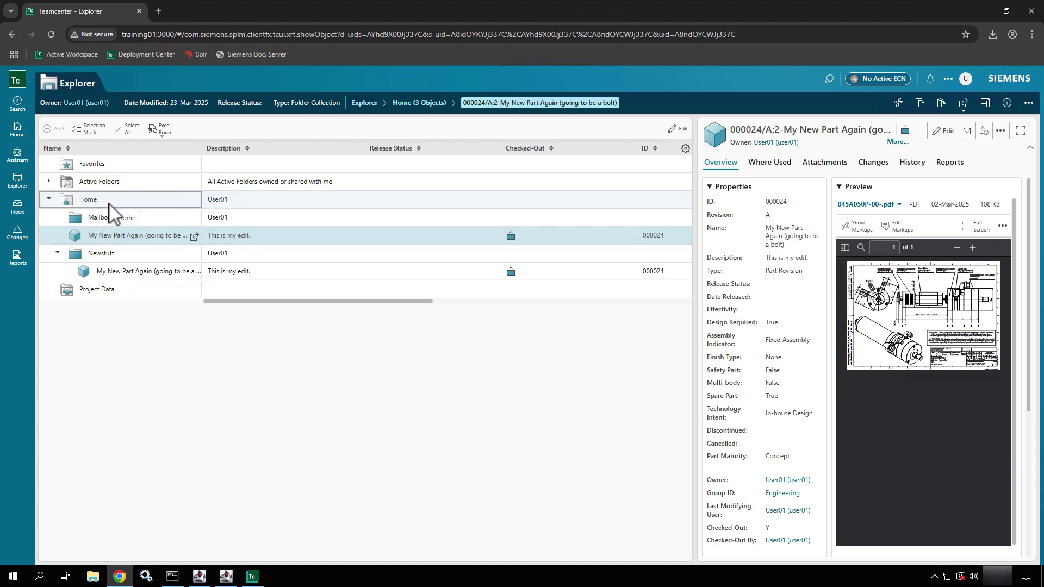
pyautogui.rightClick(129, 244)
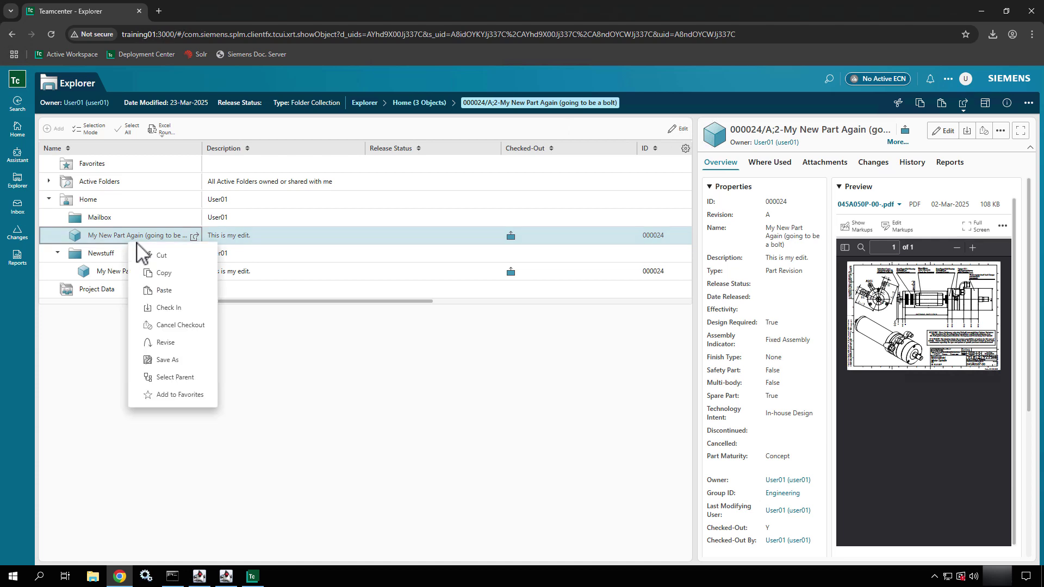
pyautogui.click(153, 260)
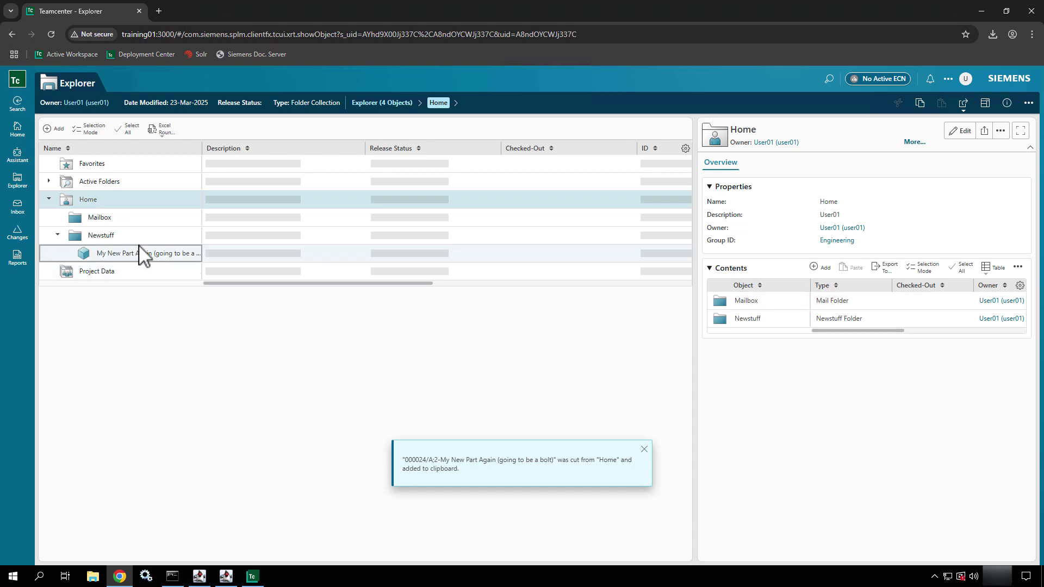
# - Check in the 000024/A;2-My New Part Again revision from its reference in the Newstuff folder
pyautogui.click(153, 259)
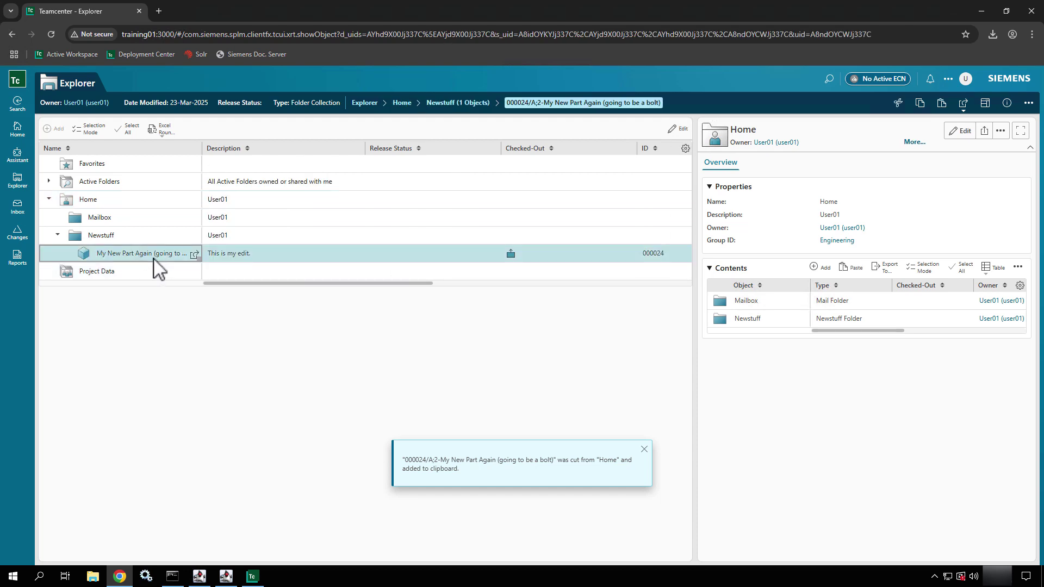
pyautogui.rightClick(154, 260)
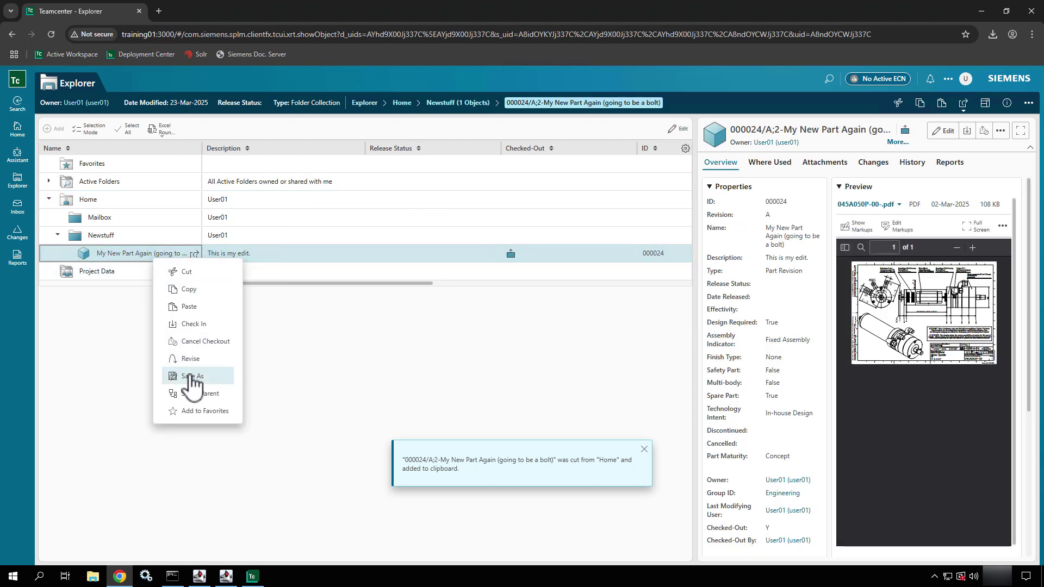
pyautogui.click(209, 325)
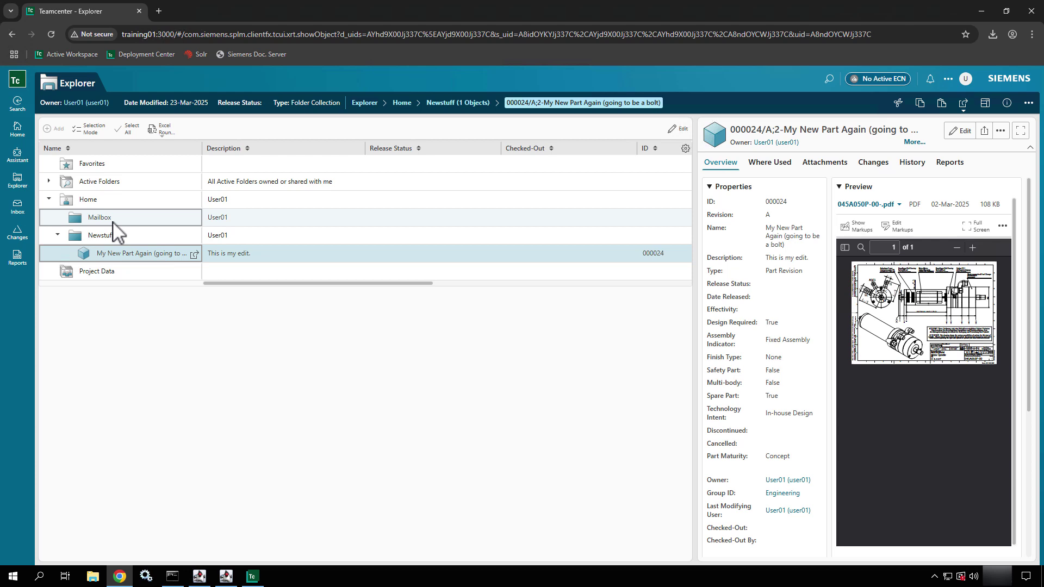
# - Review the Mailbox, Project Data and Home contents and the notifications, and select the My New Part Again revision in Newstuff
pyautogui.click(100, 218)
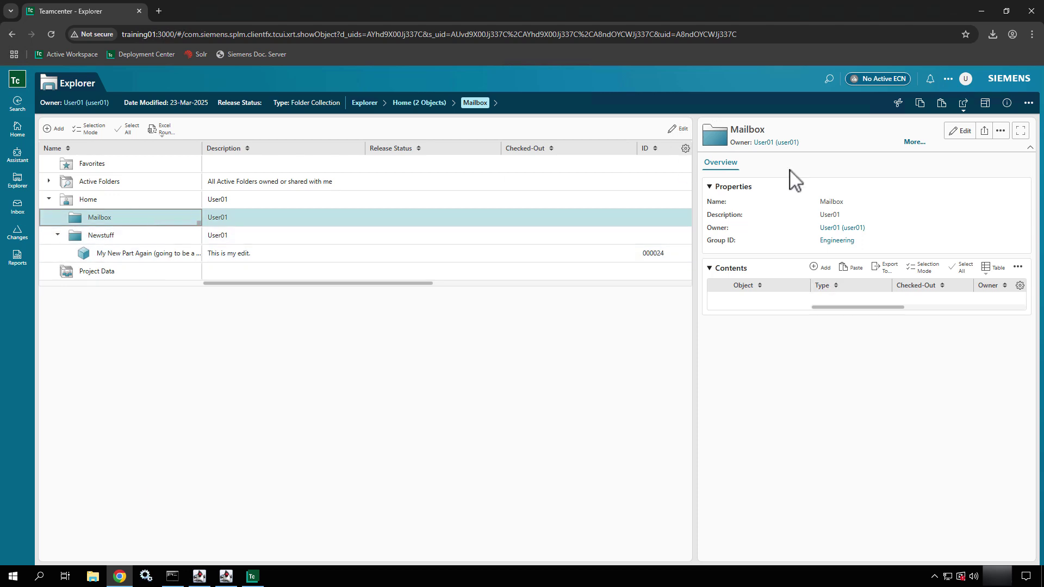
pyautogui.click(930, 80)
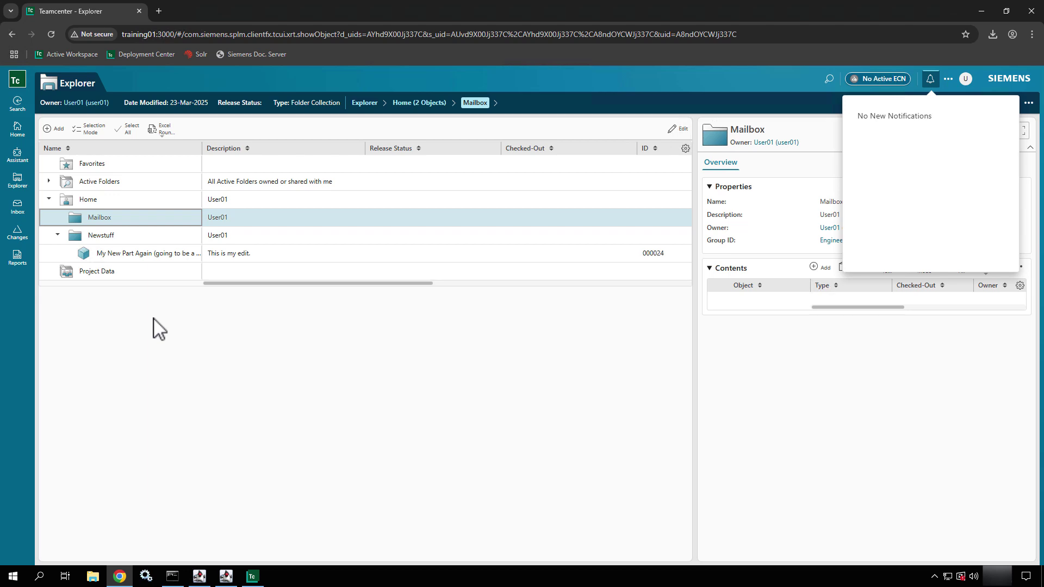
pyautogui.click(116, 287)
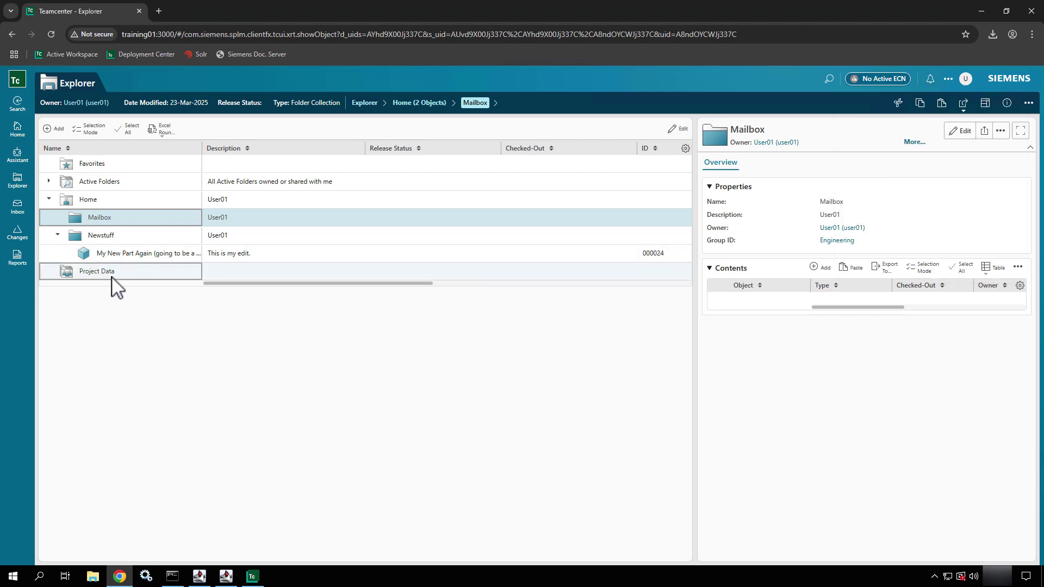
pyautogui.click(108, 275)
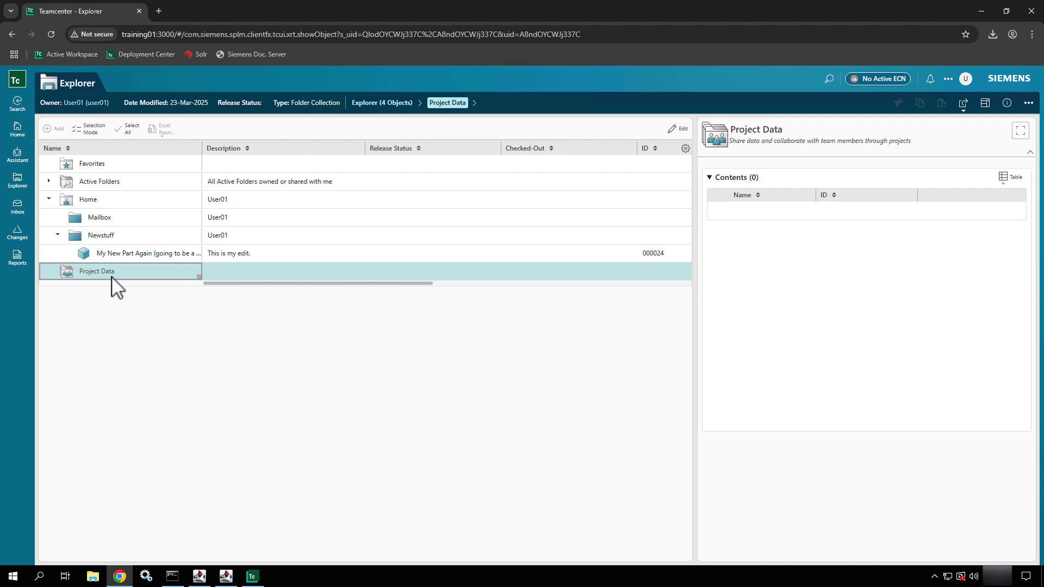
pyautogui.click(109, 201)
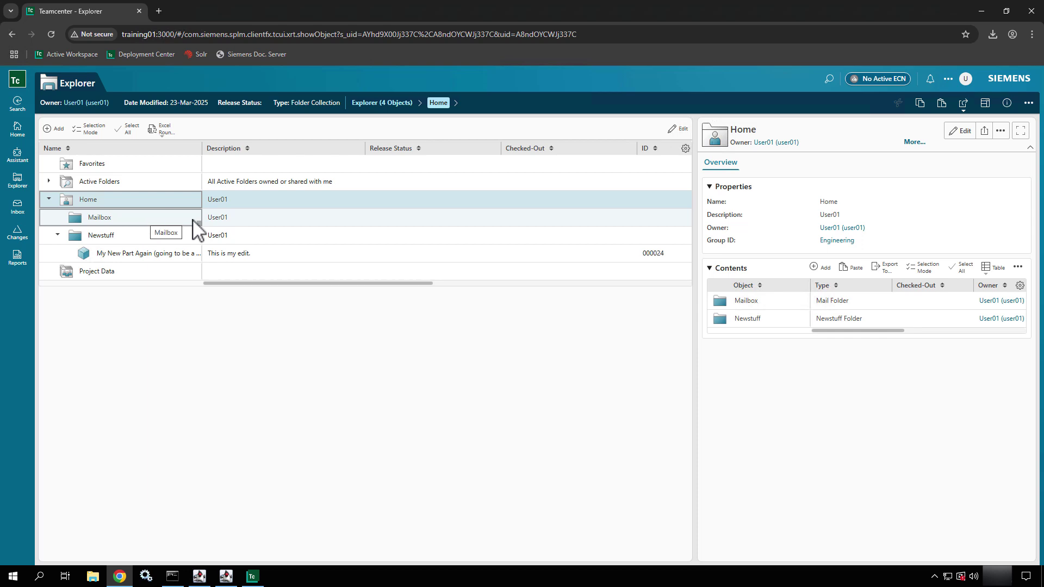
pyautogui.click(126, 253)
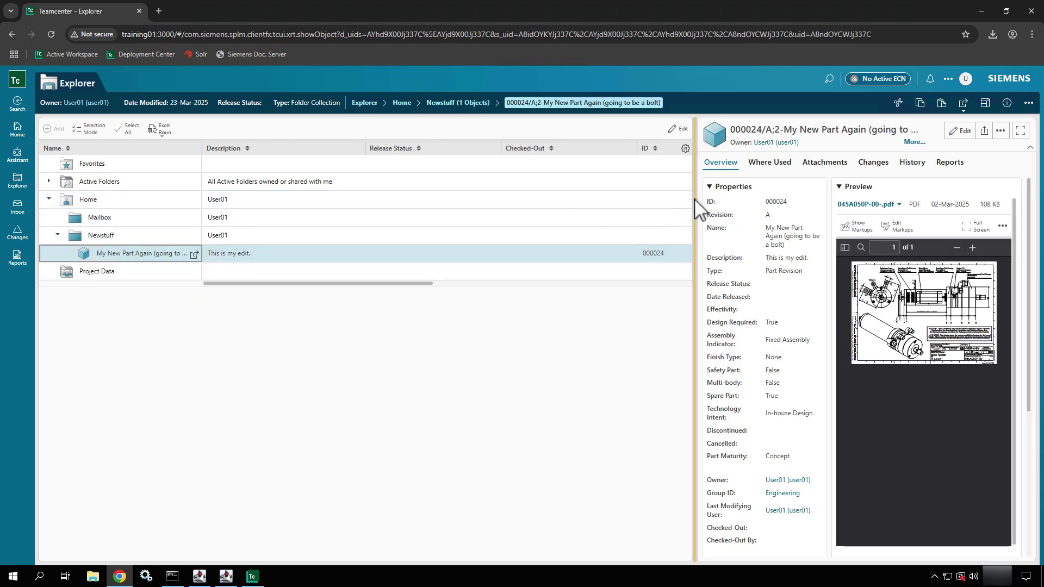